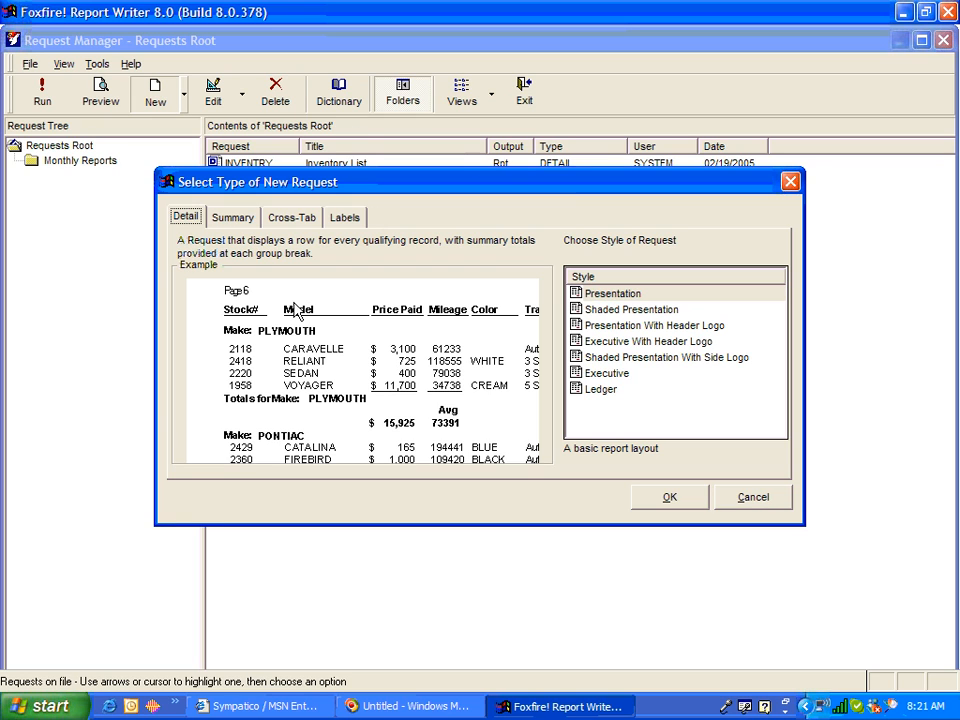
Compare the Summary and Cross-Tab request types, and create a new Detail request in the Presentation style.
left_click(236, 219)
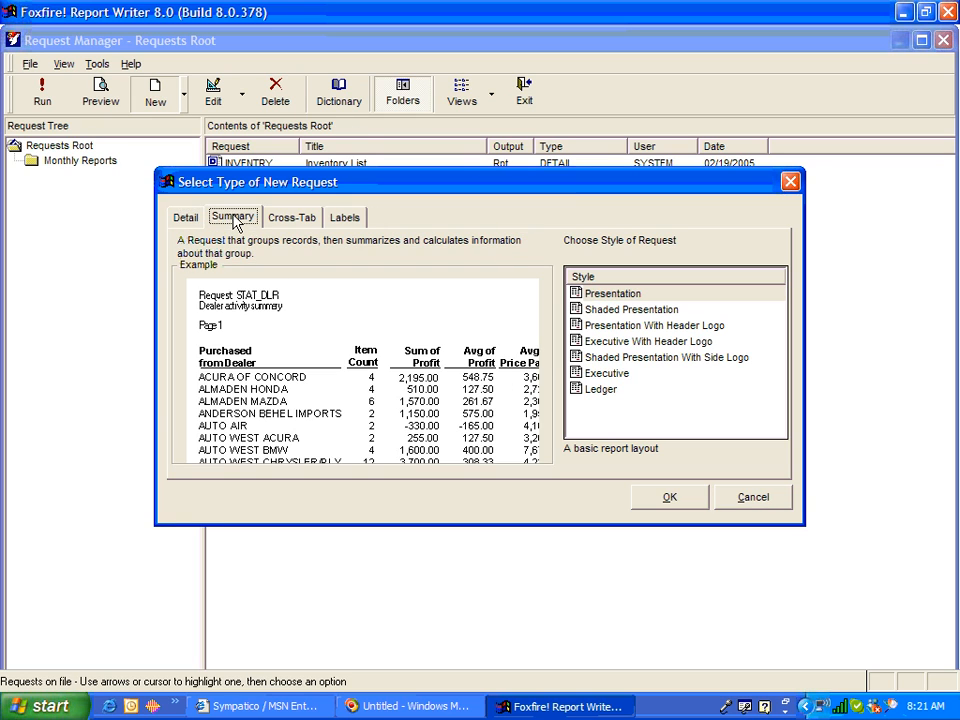
left_click(282, 220)
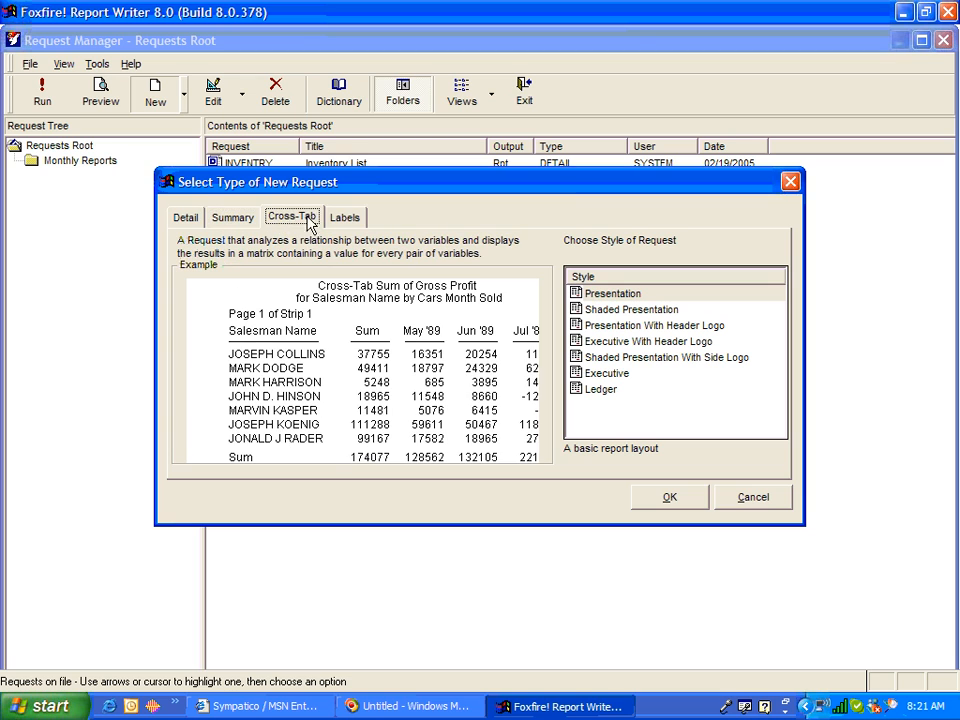
left_click(188, 218)
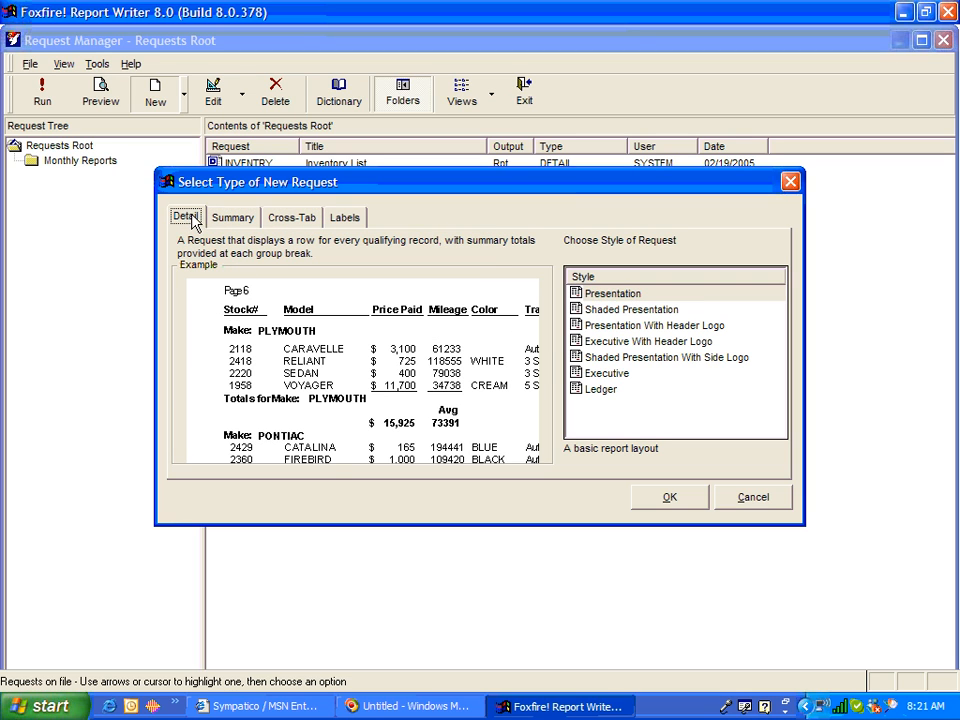
left_click(601, 298)
left_click(599, 313)
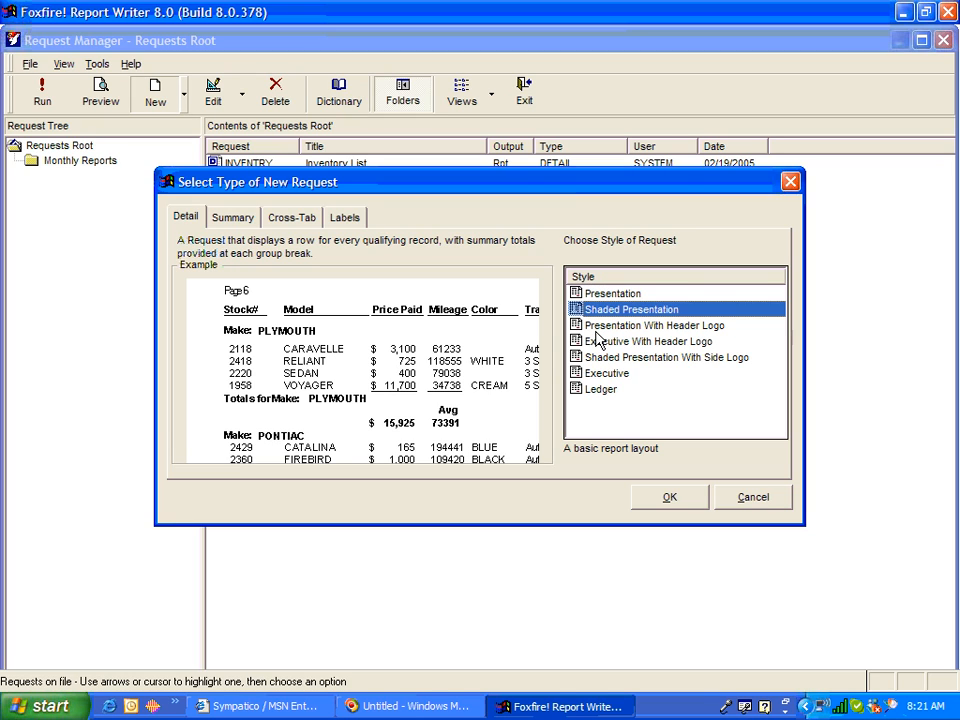
left_click(590, 294)
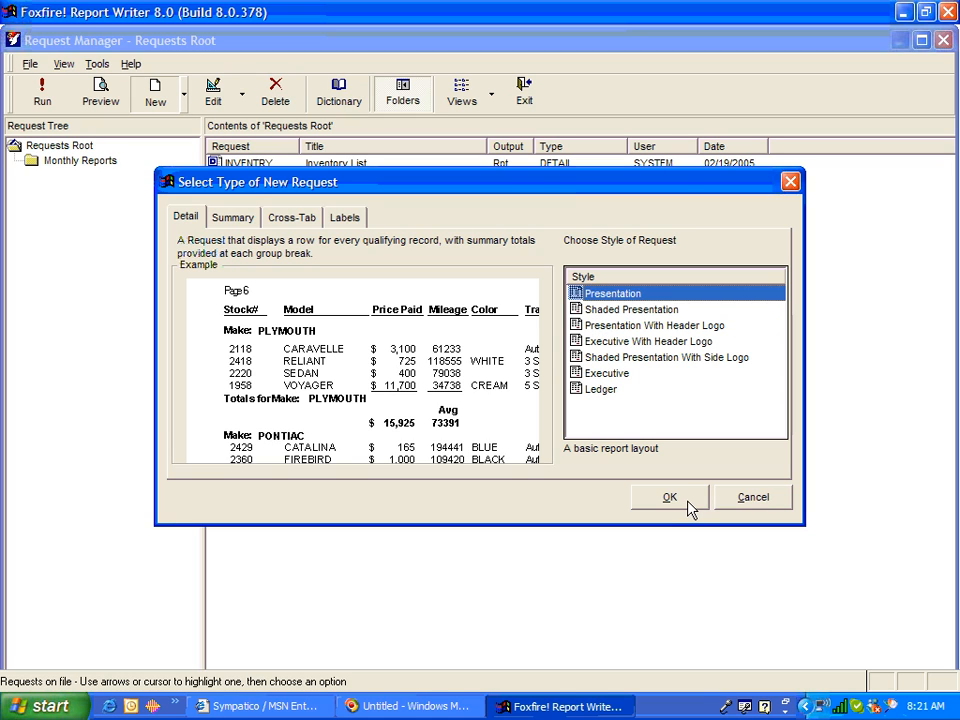
left_click(669, 497)
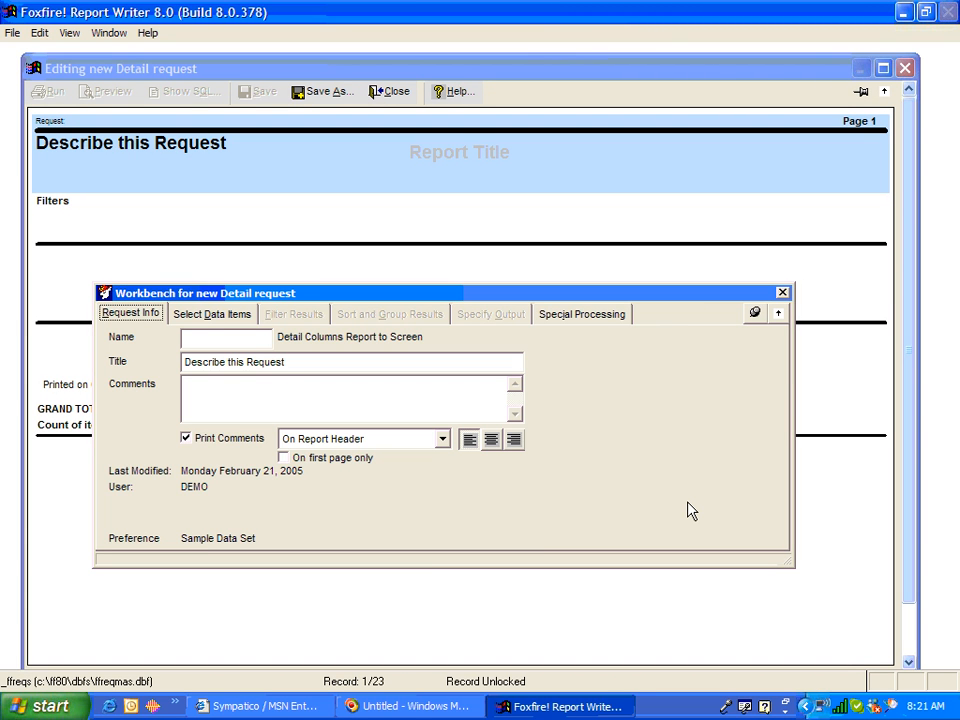
Reposition the request editor and the Workbench window so the Workbench covers less of the report layout.
left_click_drag(328, 297, 466, 297)
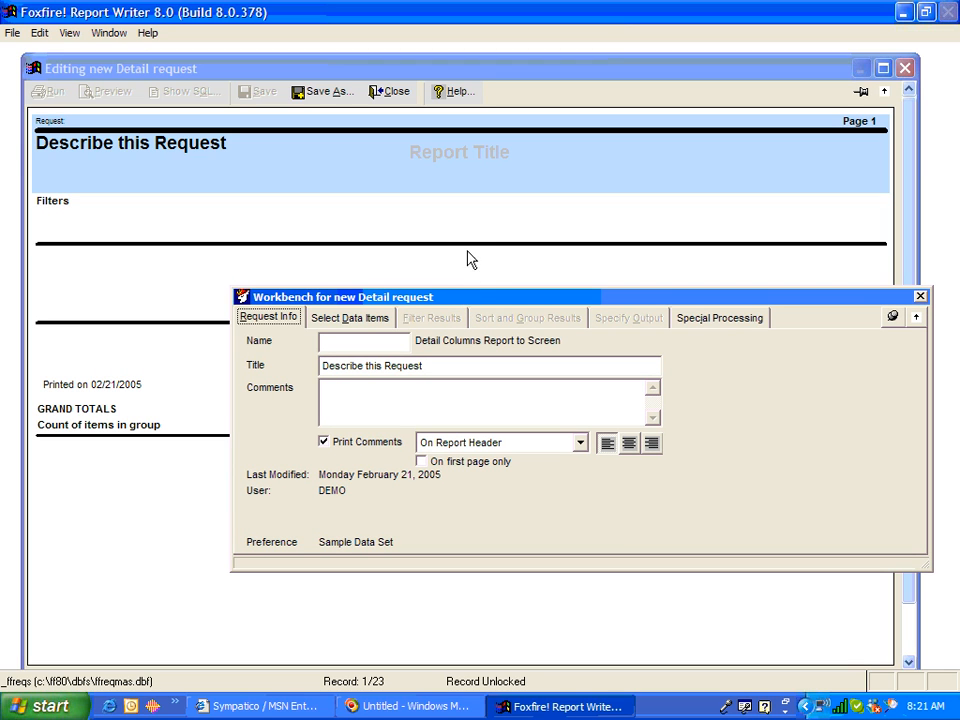
left_click_drag(467, 300, 519, 302)
left_click(223, 74)
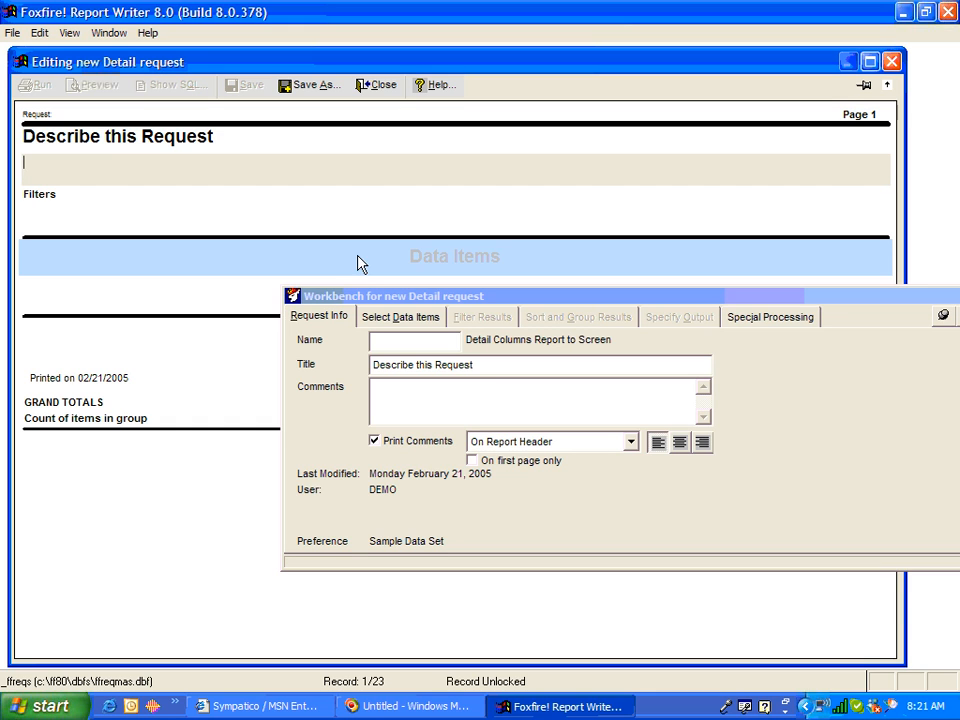
left_click(389, 297)
left_click_drag(389, 297, 340, 300)
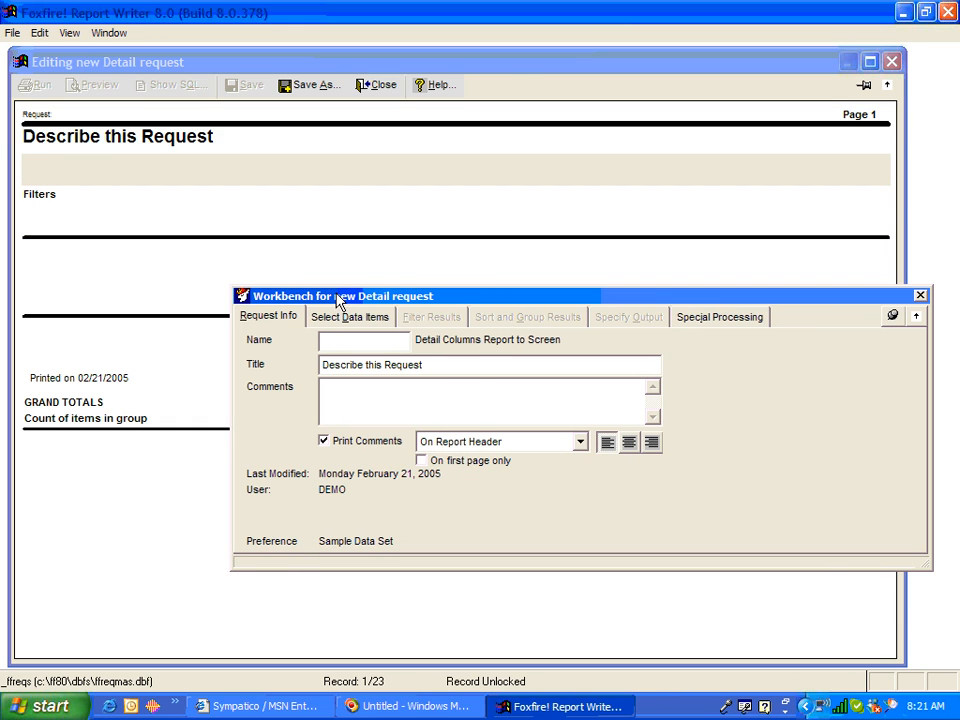
left_click_drag(455, 305, 489, 312)
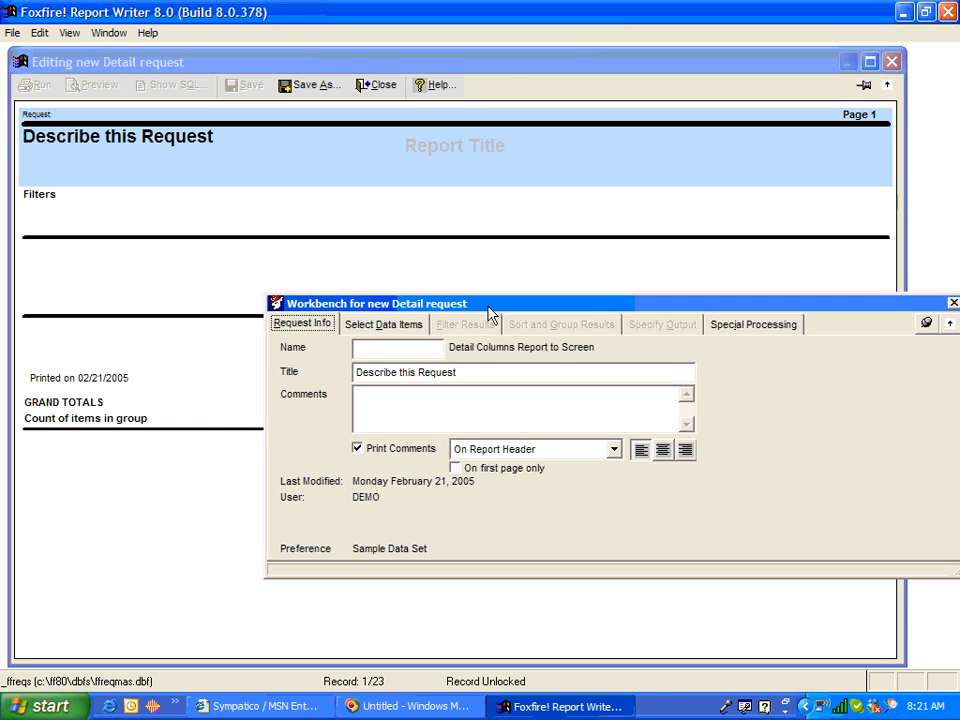
Name the request MYTEST and set its title to "Listing of Cars In Inventory".
left_click(385, 348)
type("MYTEST")
key("Tab")
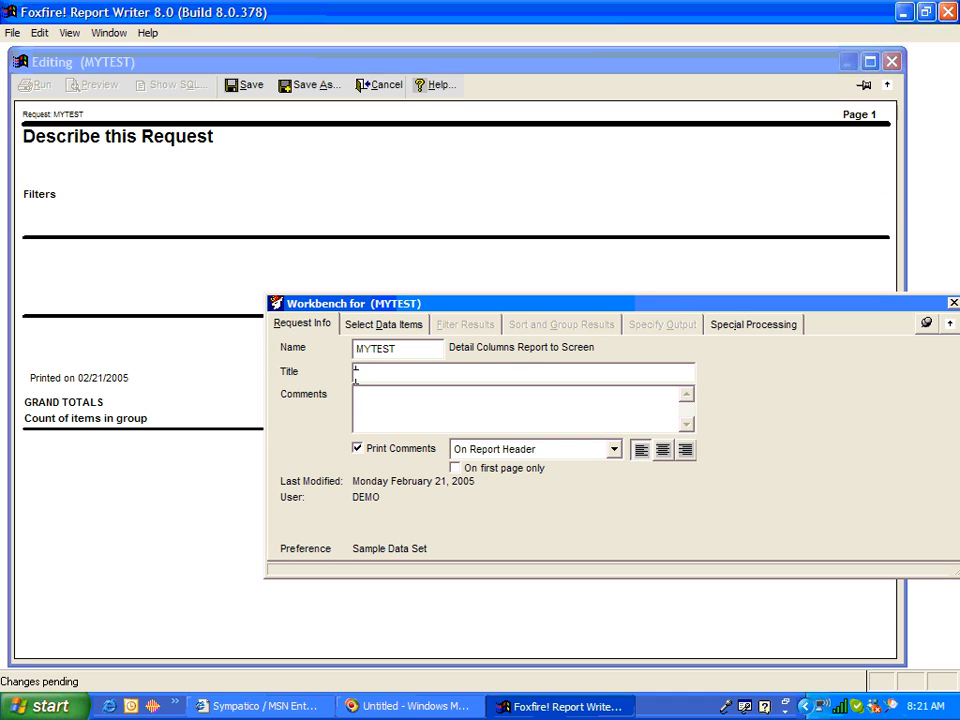
type("Listing of Cars In Inv")
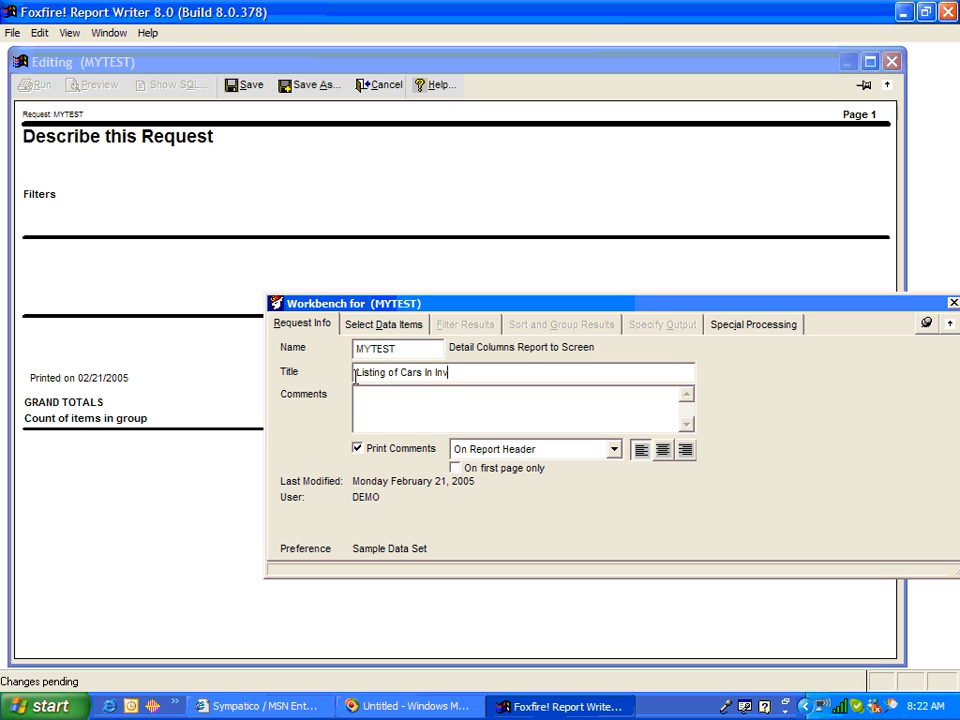
type("entory")
key("Tab")
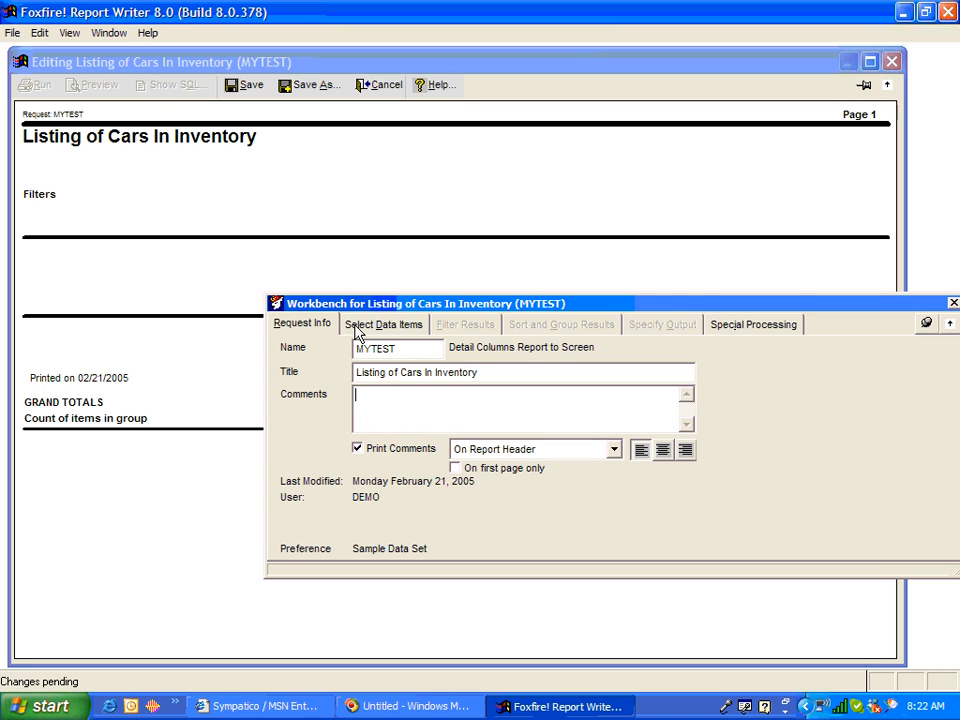
Add Cars Make to the request's selected data items.
left_click(357, 330)
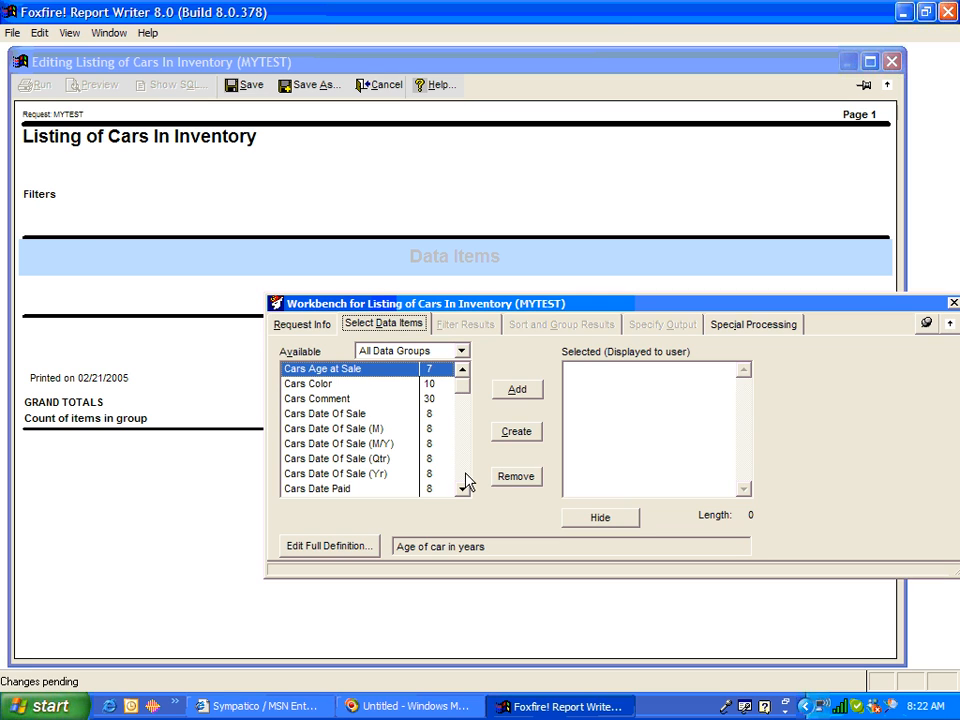
scroll(463, 478, "down", 5)
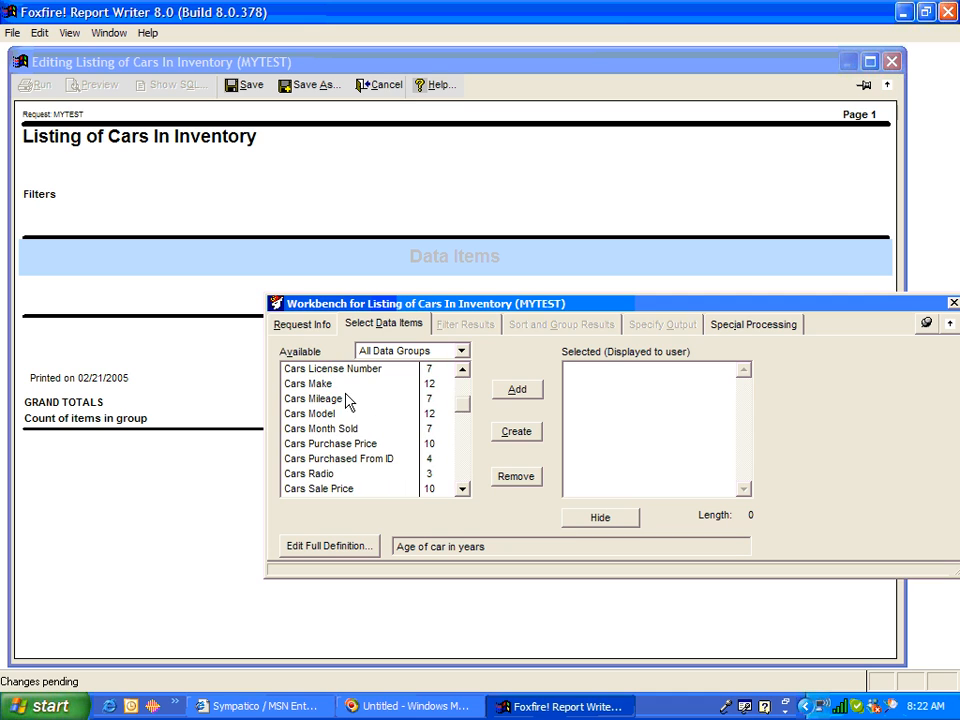
left_click(335, 386)
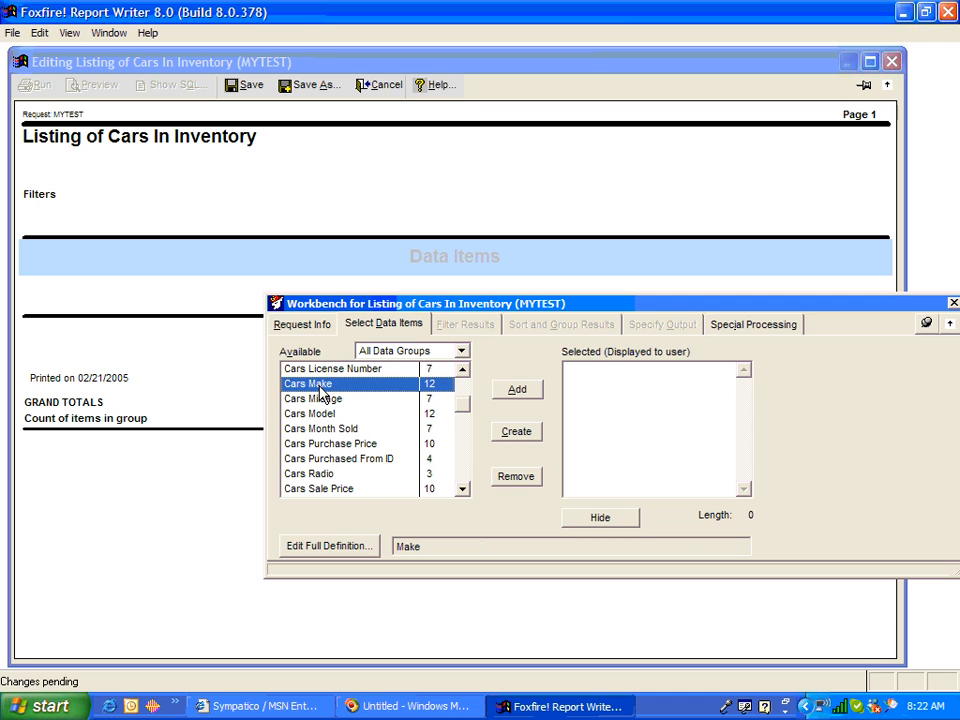
left_click(514, 390)
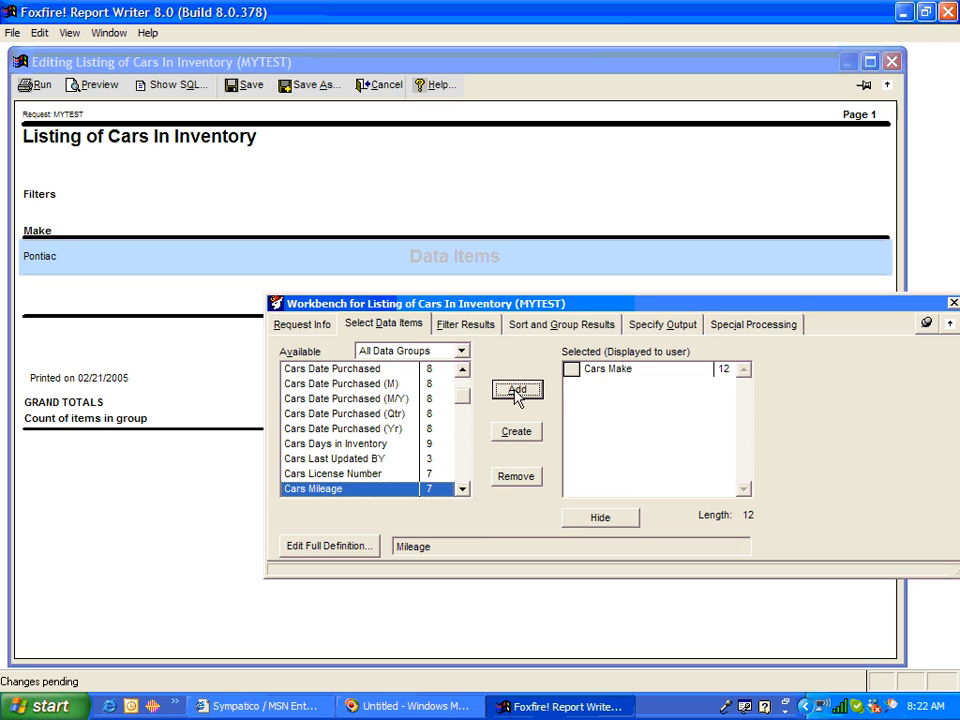
Add Cars Model and Cars Mileage together to the selected data items.
left_click(461, 489)
left_click(461, 490)
left_click(461, 490)
left_click(461, 490)
left_click(371, 454)
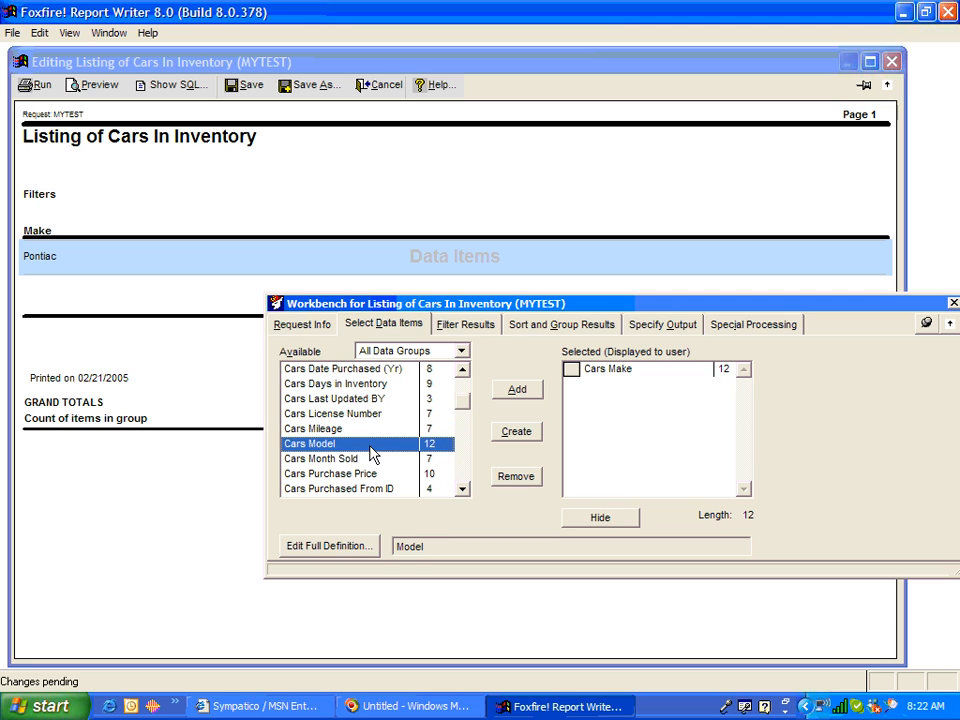
left_click(362, 436, "ctrl")
left_click_drag(362, 436, 571, 385)
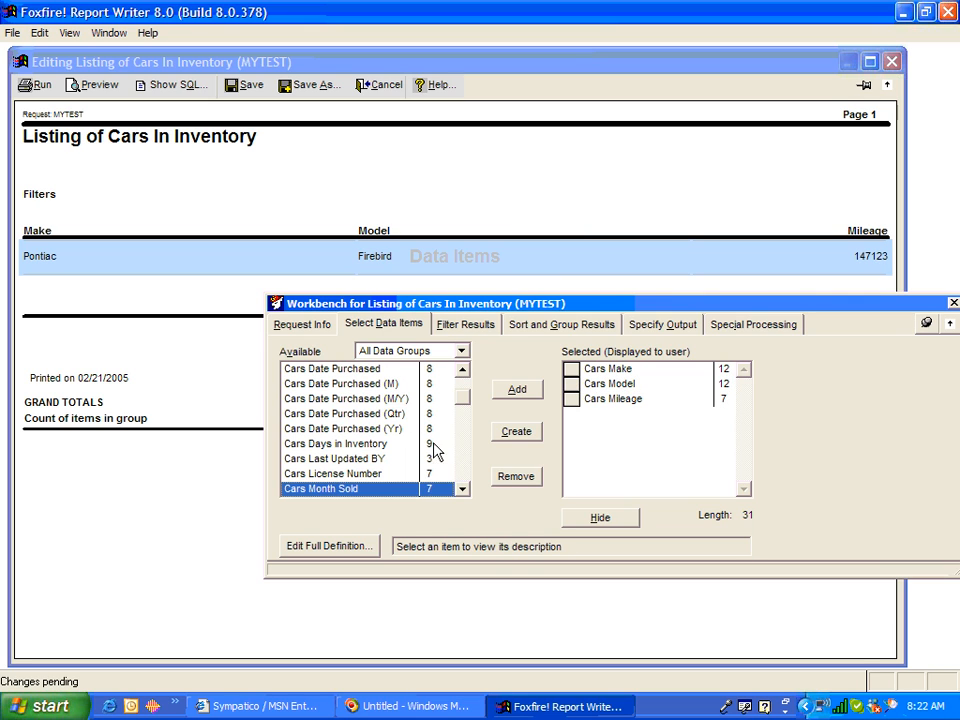
Add Cars Days in Inventory to the report layout and move its column ahead of Mileage.
left_click(375, 444)
left_click_drag(350, 455, 851, 266)
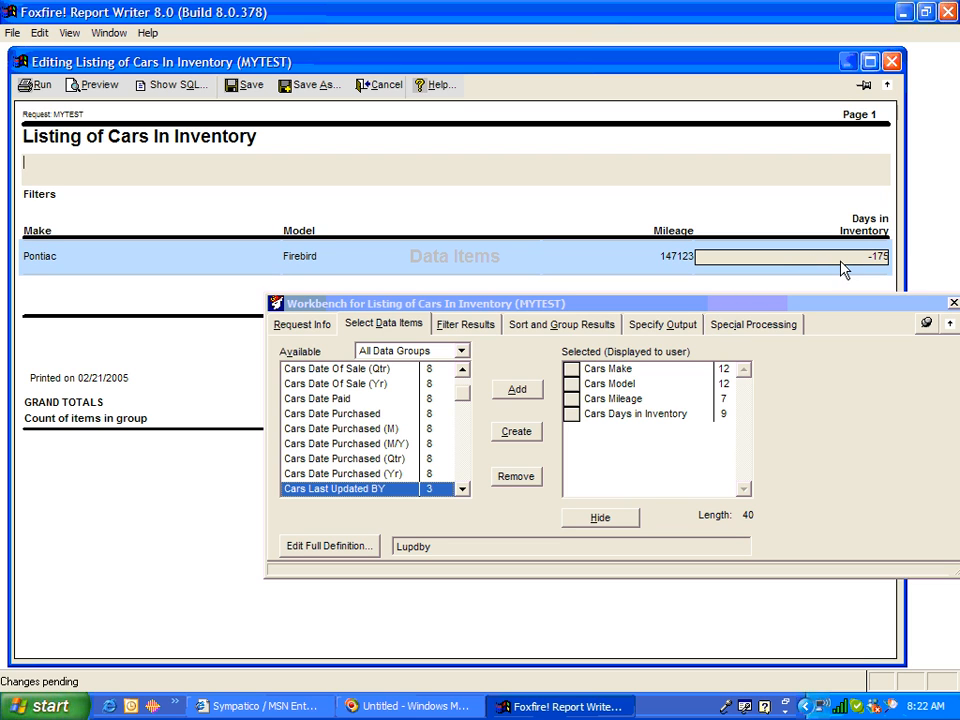
left_click_drag(815, 266, 575, 265)
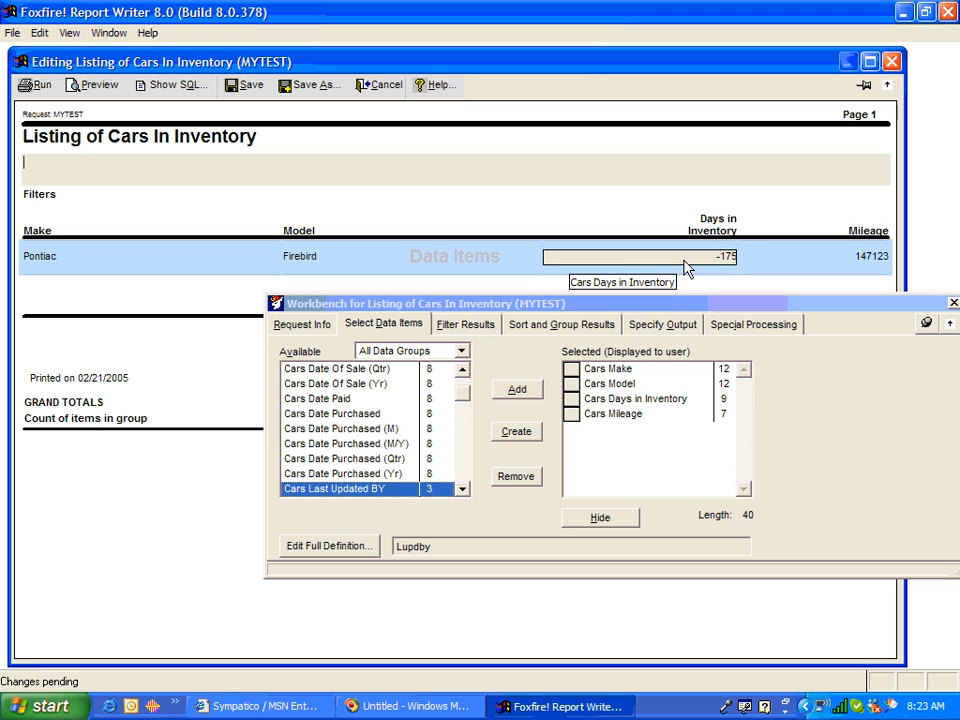
Limit the available data items to the Sales group and add Salesman Name to the request.
left_click(462, 356)
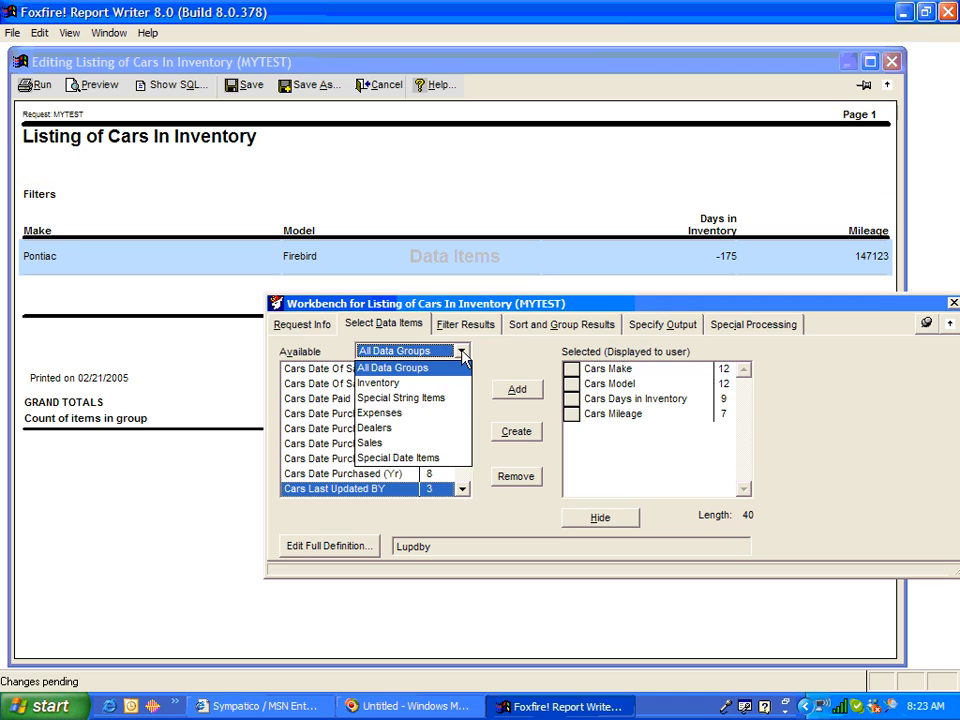
left_click(394, 446)
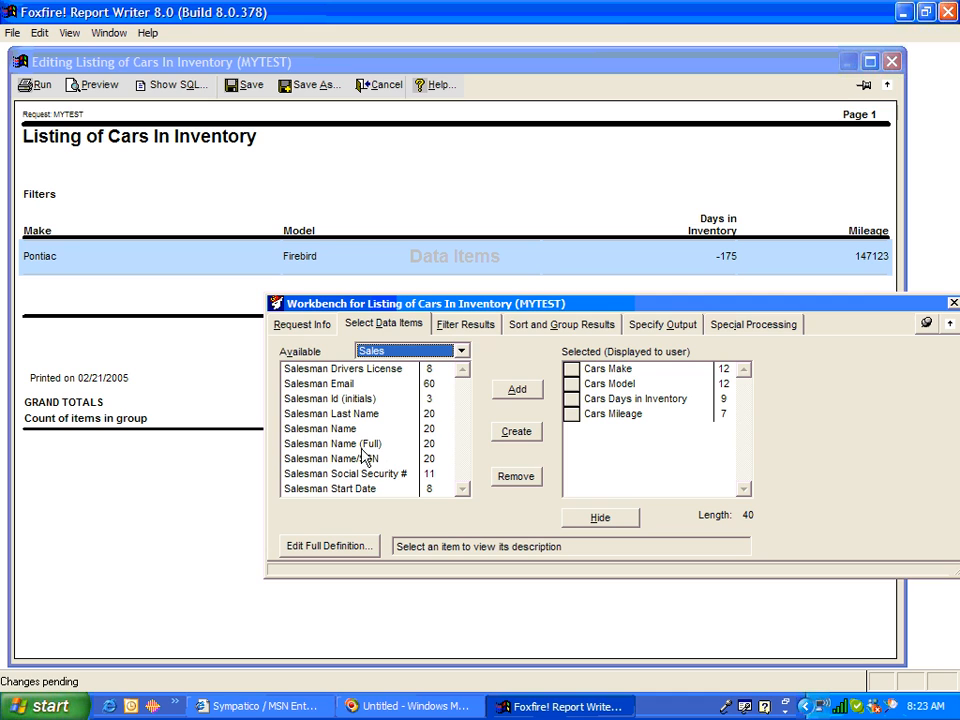
left_click(335, 429)
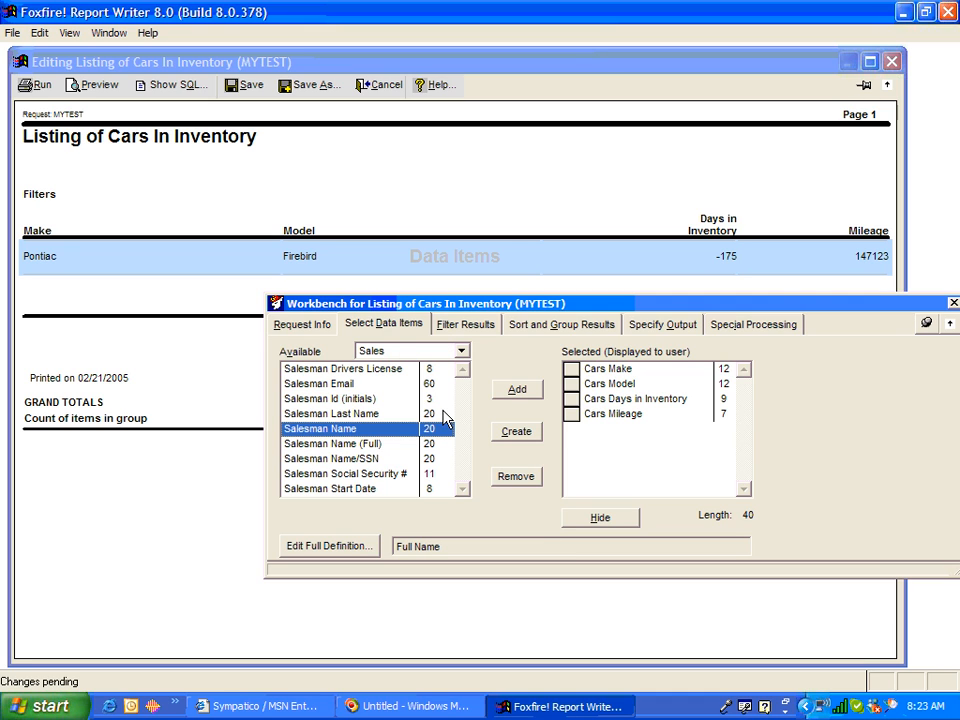
left_click(511, 393)
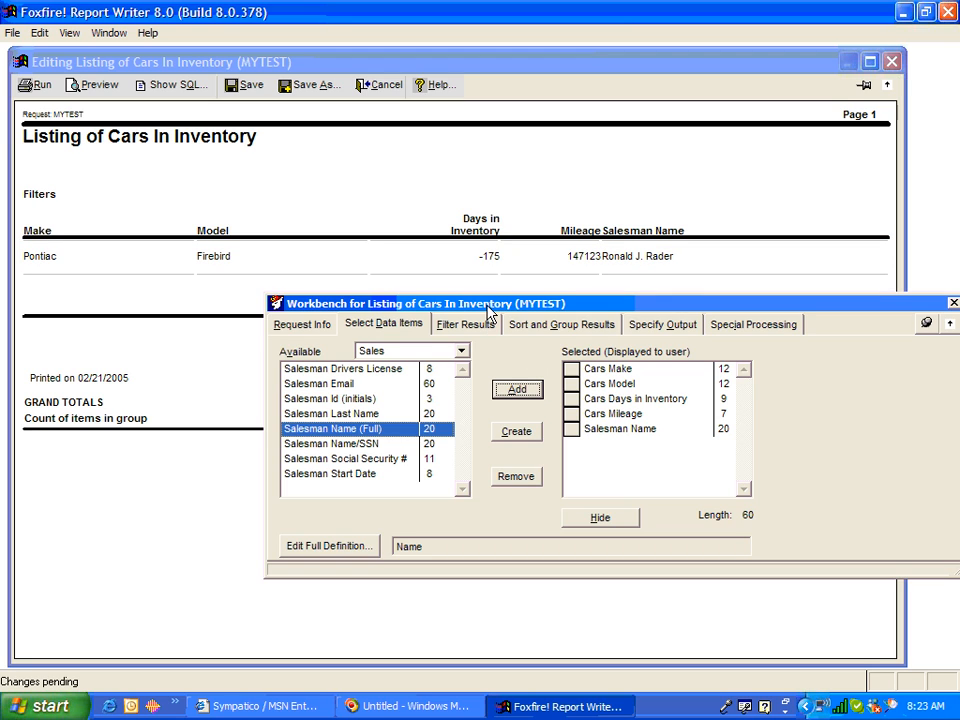
Collapse and move the Workbench to examine the report's grand totals, and try it docked in the request editor before undocking it.
left_click_drag(448, 305, 449, 306)
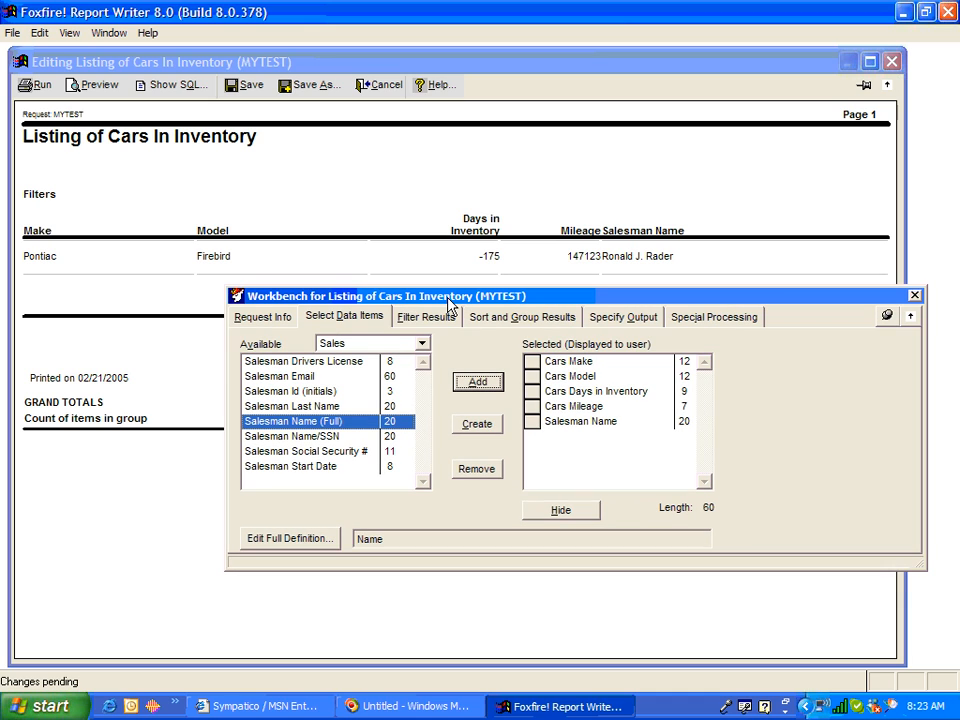
left_click(910, 318)
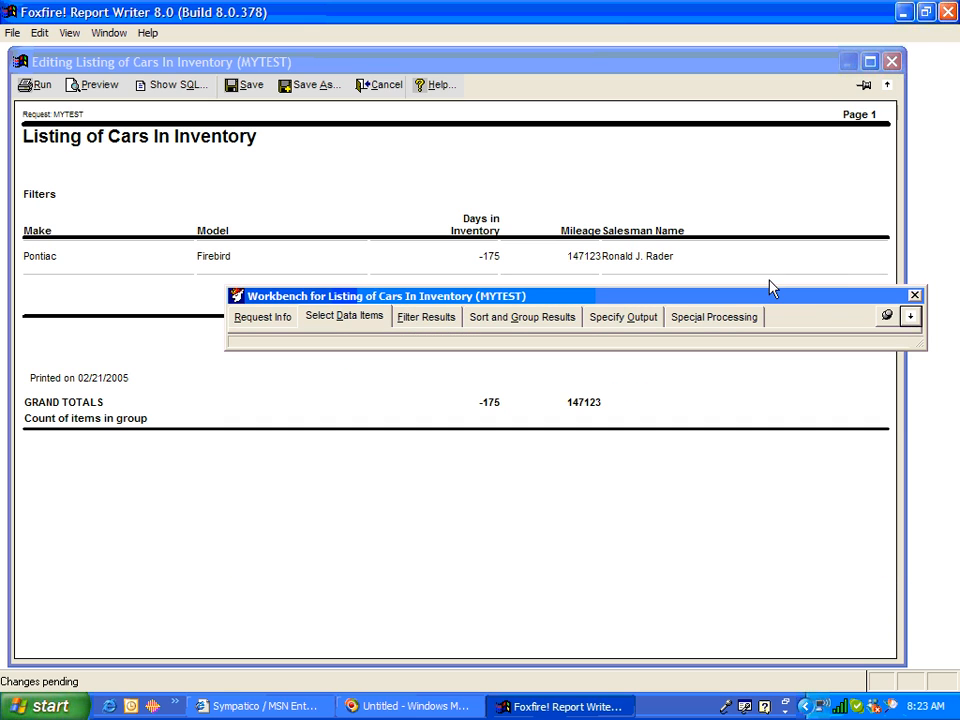
left_click(516, 426)
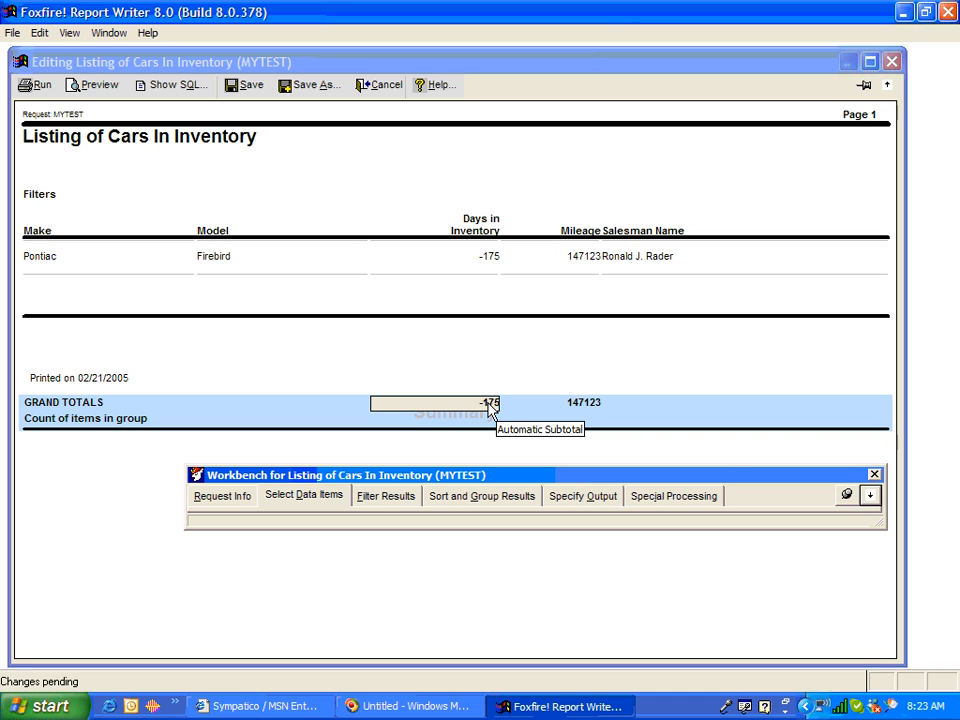
left_click(845, 497)
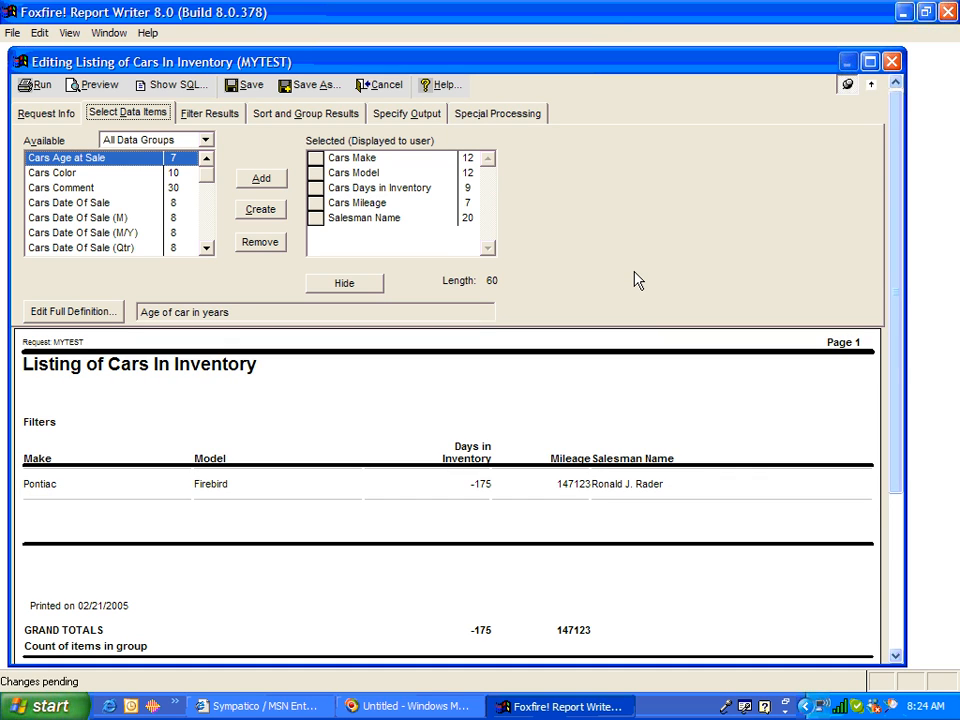
left_click(847, 85)
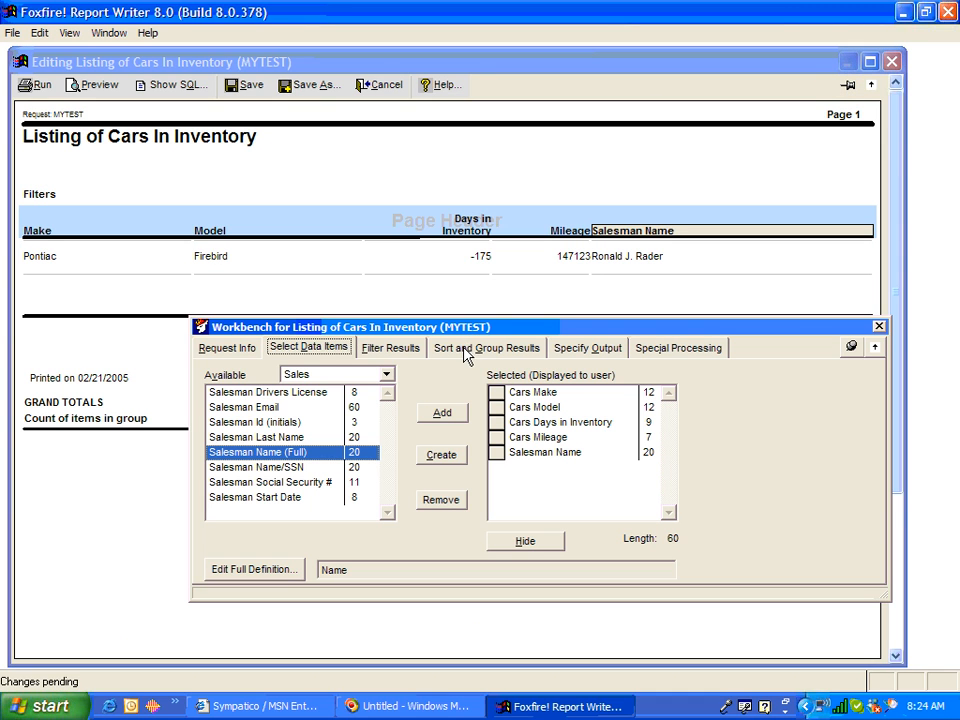
Group the report's results by Salesman Name.
left_click(463, 350)
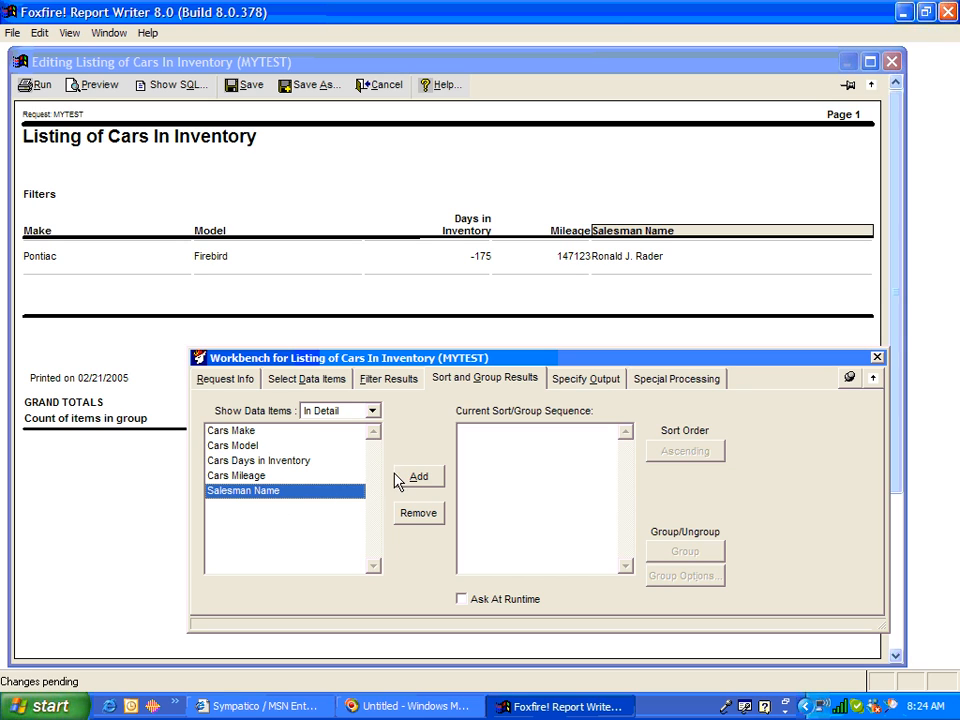
right_click(319, 498)
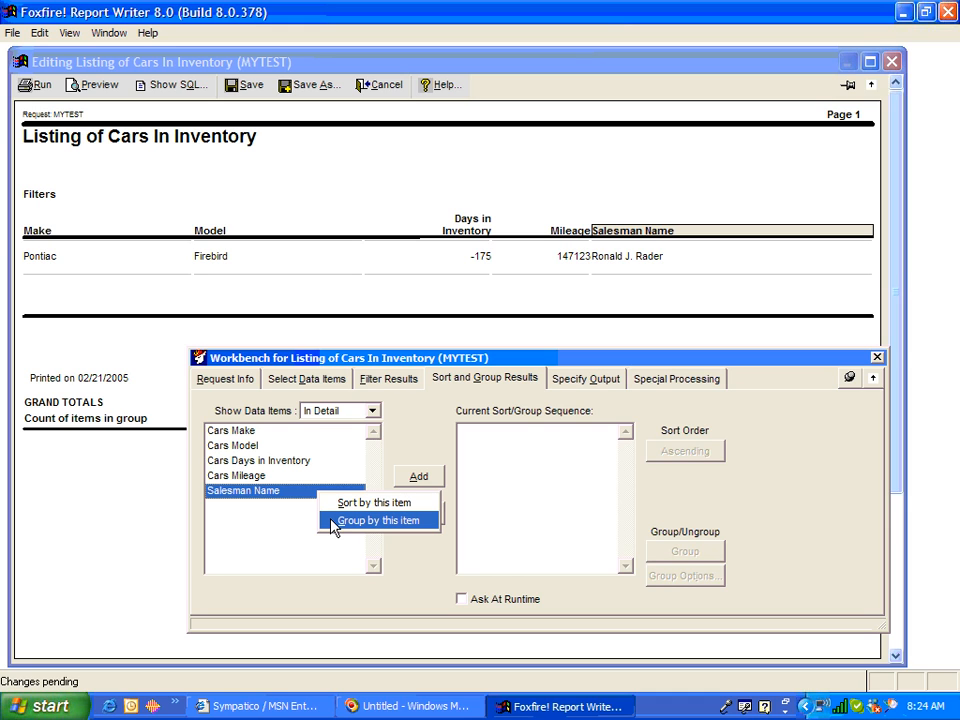
left_click(335, 521)
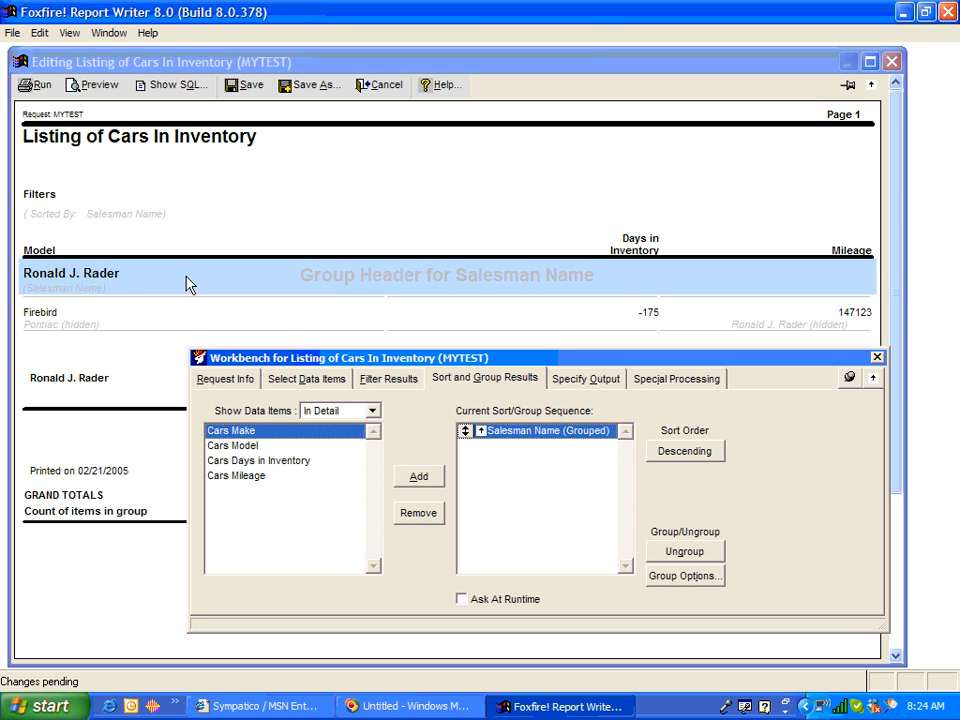
Show the hidden Cars Make item as a report column and move the Workbench away from the salesman subtotals.
left_click(310, 380)
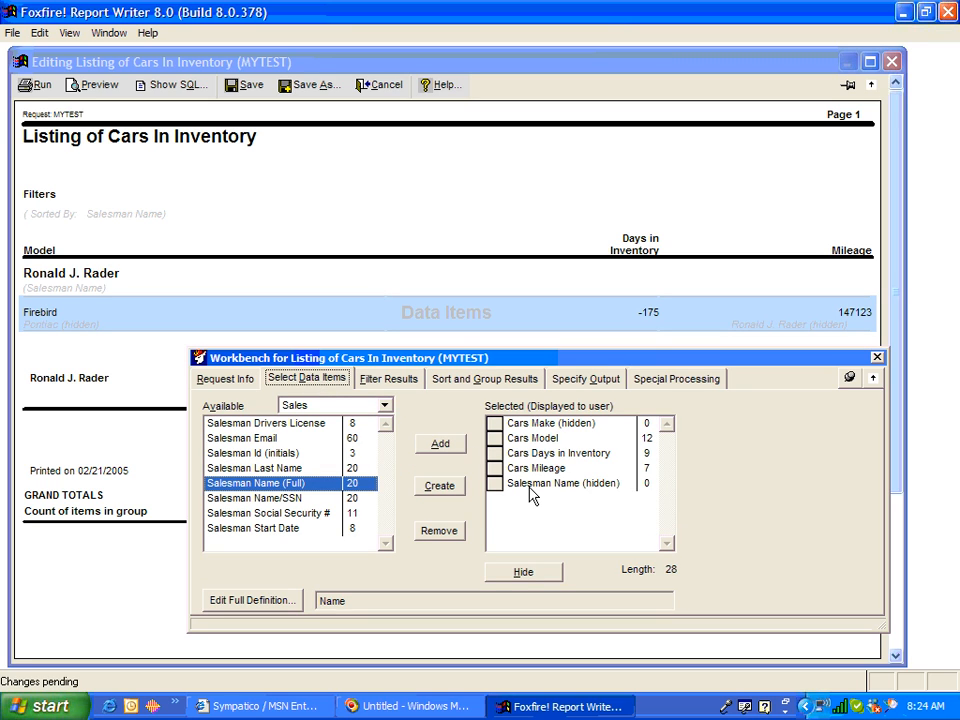
left_click(526, 427)
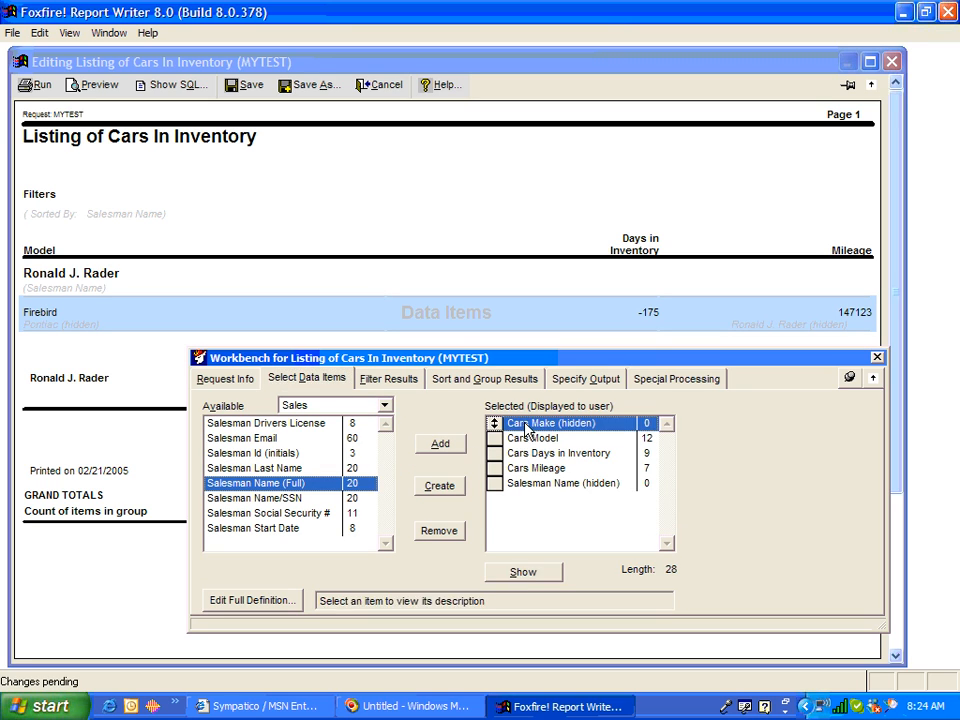
left_click(532, 574)
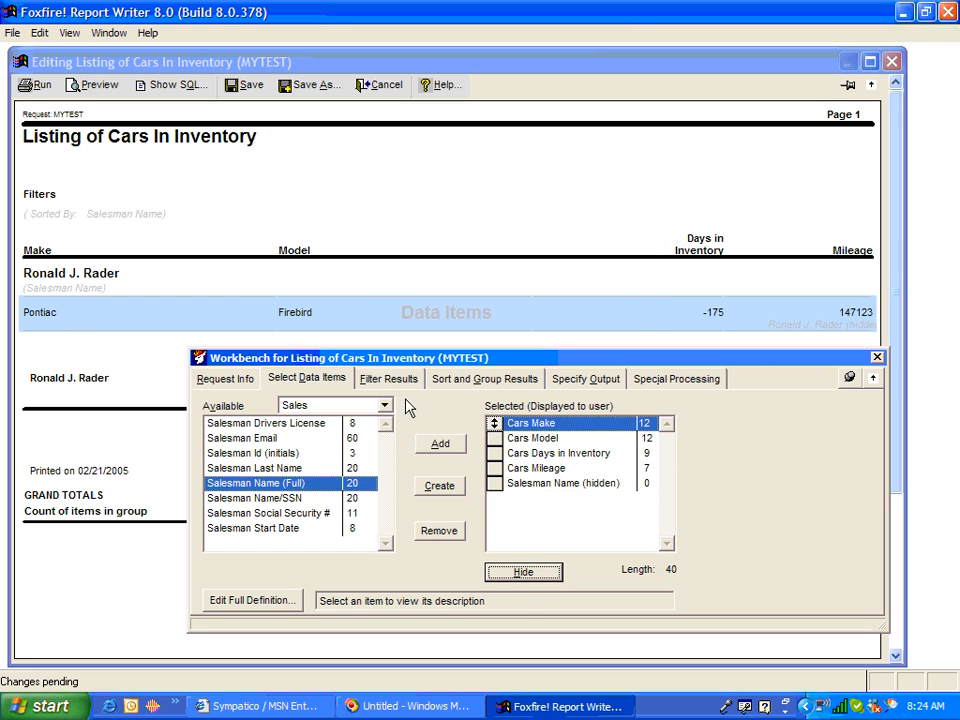
left_click_drag(439, 359, 485, 395)
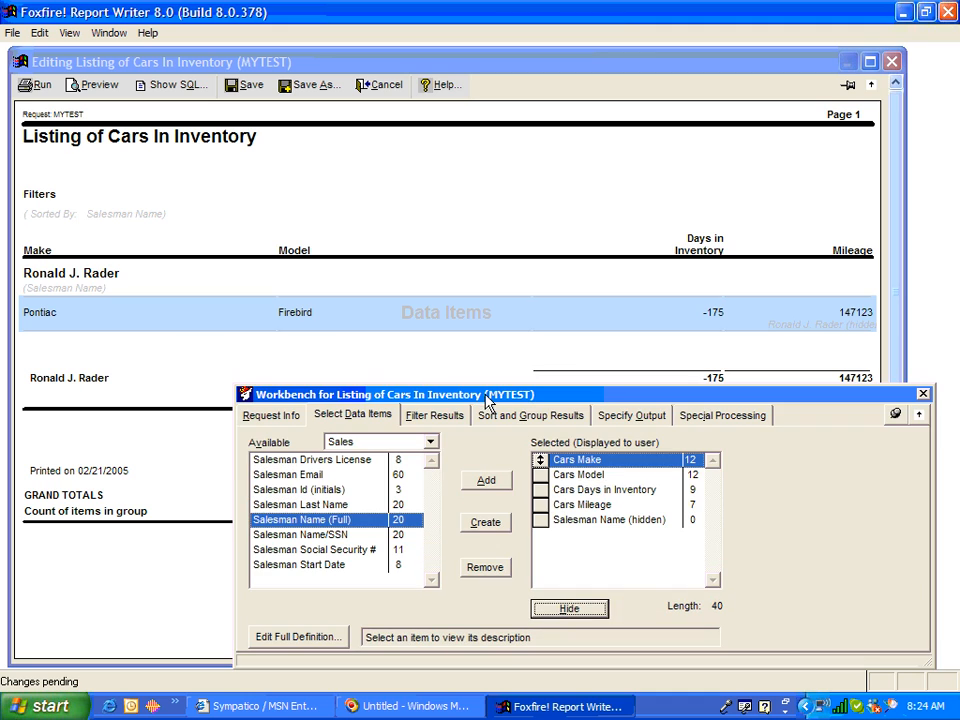
Add Cars Make to the sort sequence after the grouped Salesman Name.
left_click(506, 416)
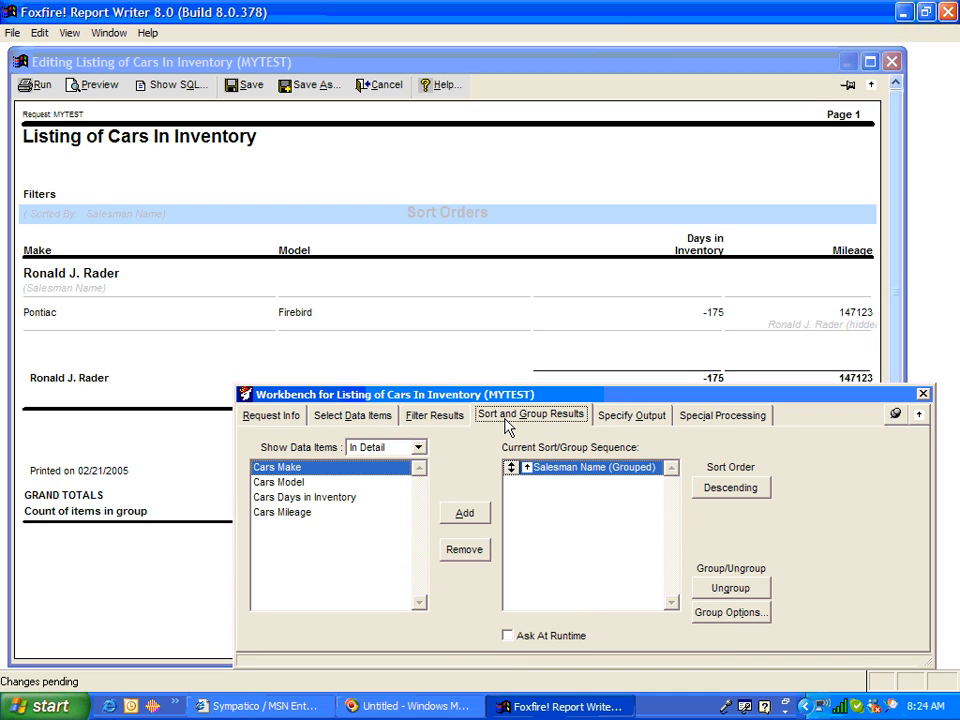
left_click(381, 469)
double_click(381, 469)
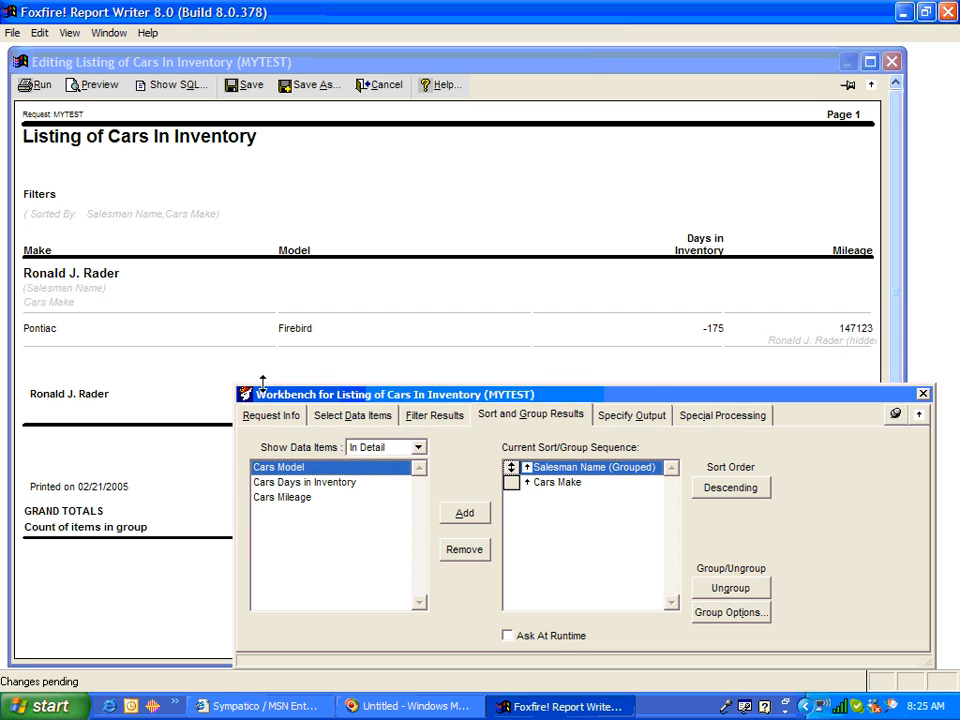
Add a Count of Items summary calculation to the Salesman Name group and move the Workbench clear of the group footer.
right_click(101, 284)
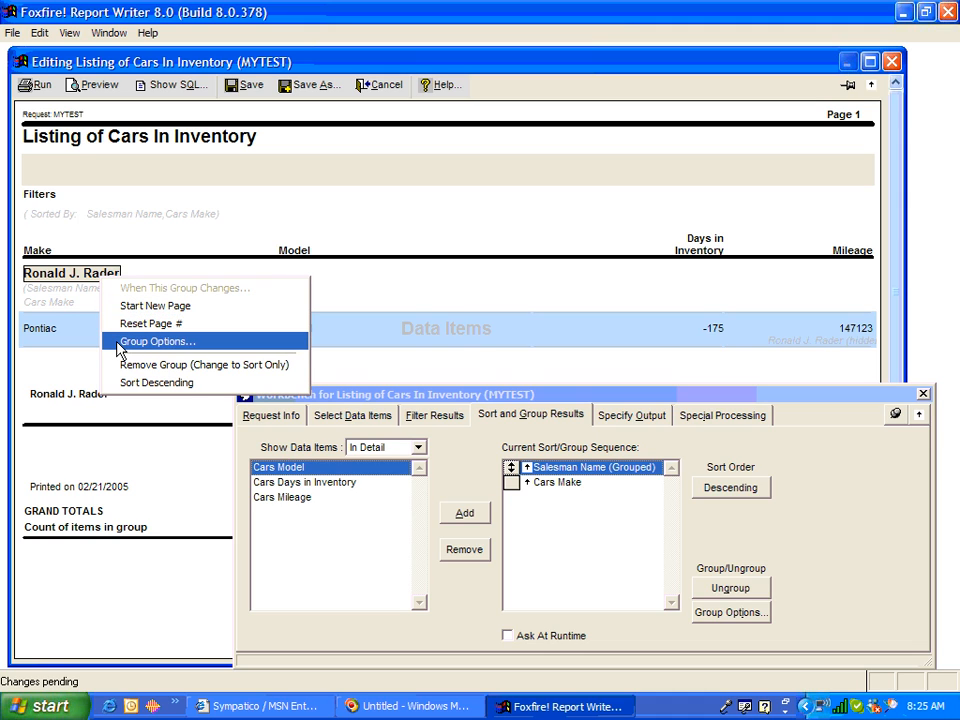
left_click(78, 277)
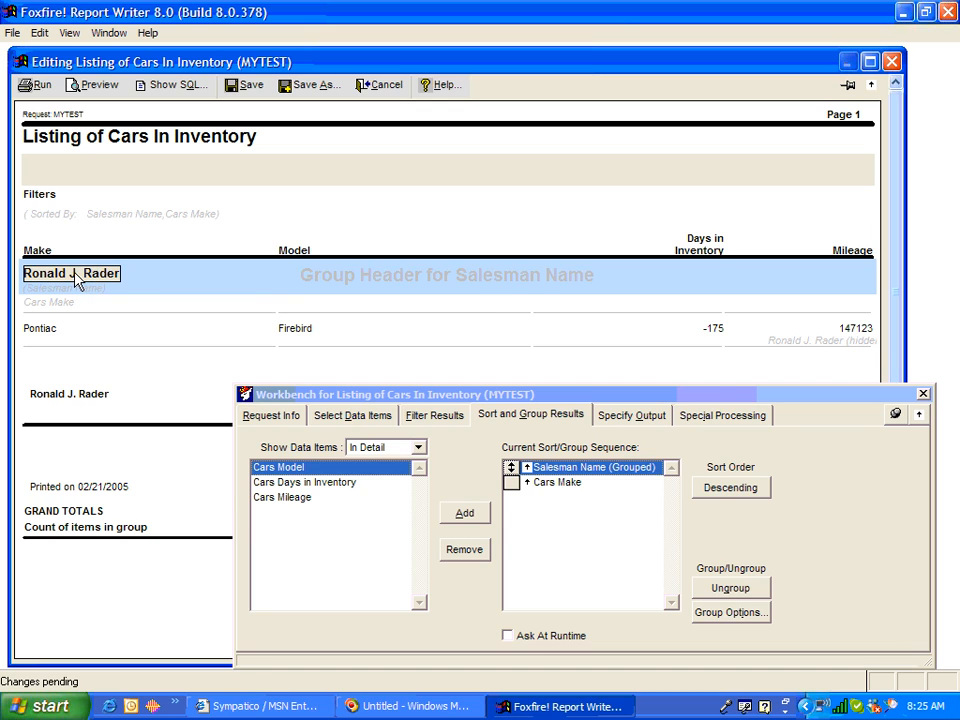
double_click(74, 278)
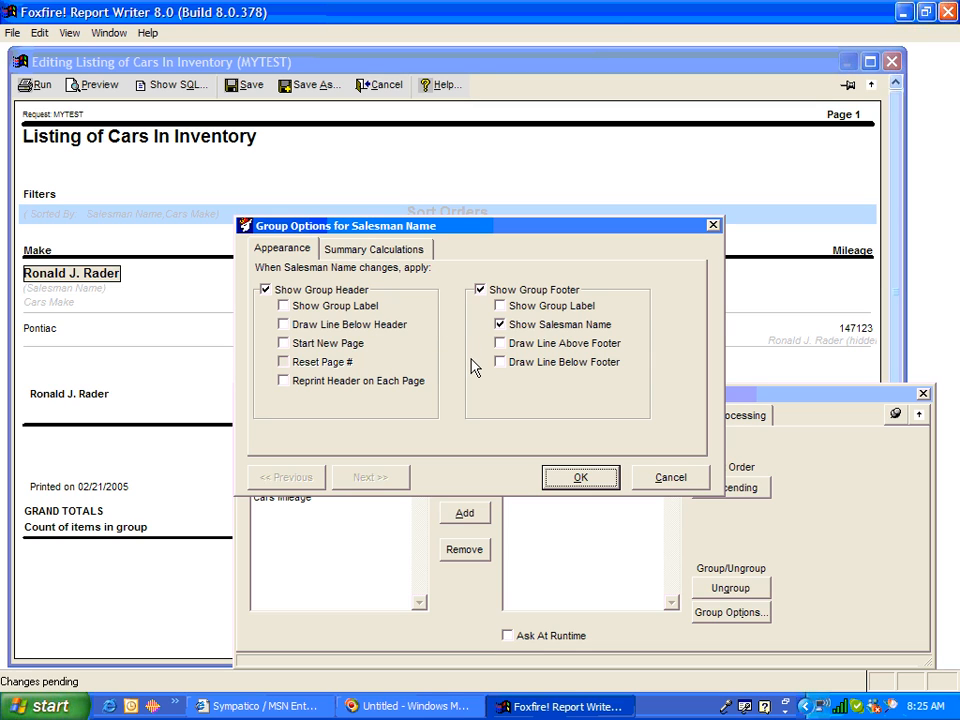
left_click(362, 252)
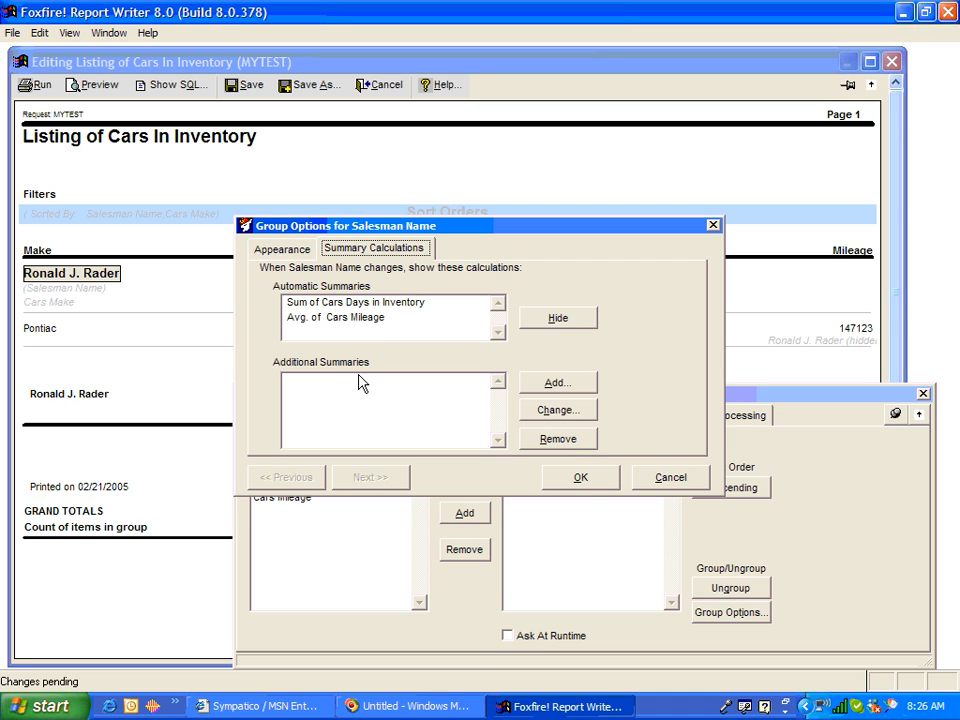
left_click(547, 387)
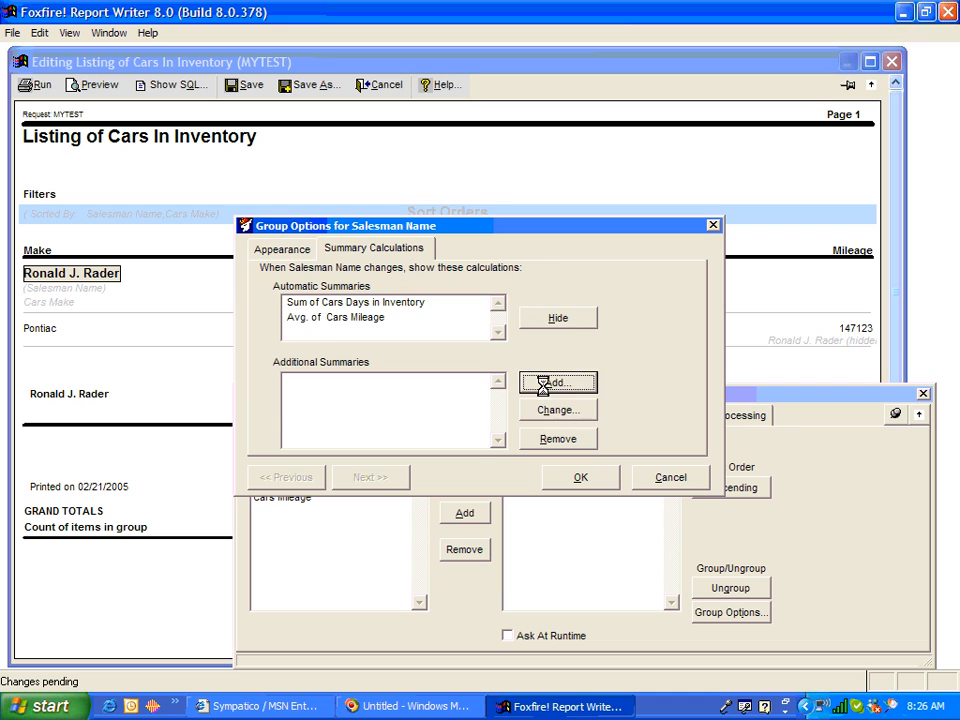
left_click(400, 356)
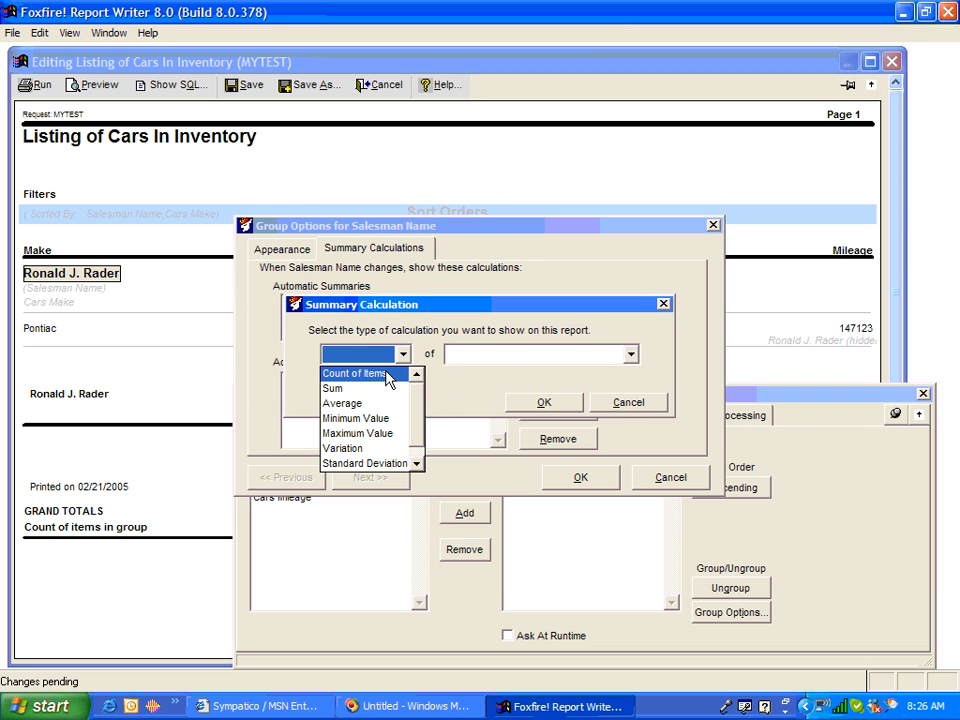
left_click(384, 373)
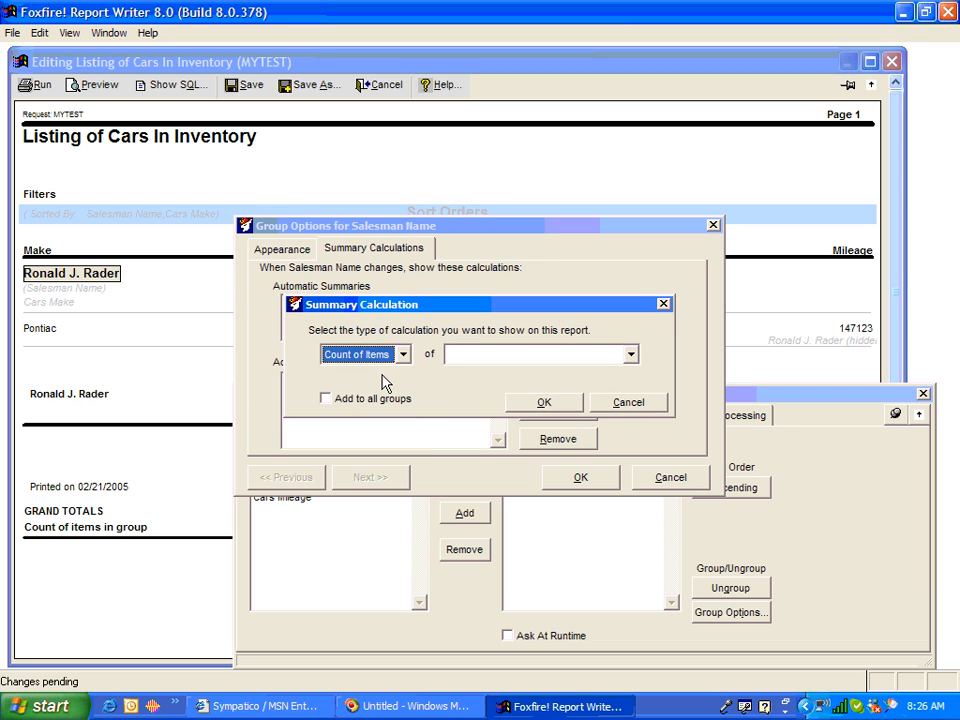
left_click(544, 402)
key("Return")
left_click_drag(556, 401, 515, 462)
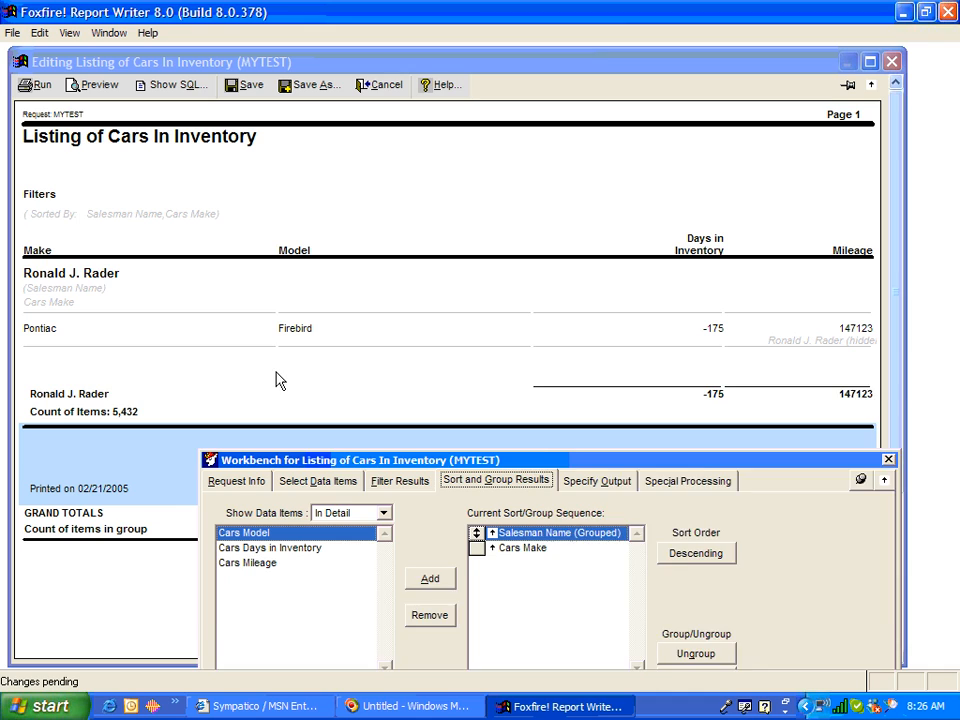
Add a filter requiring that Cars Date Of Sale is Empty.
left_click_drag(283, 465, 277, 373)
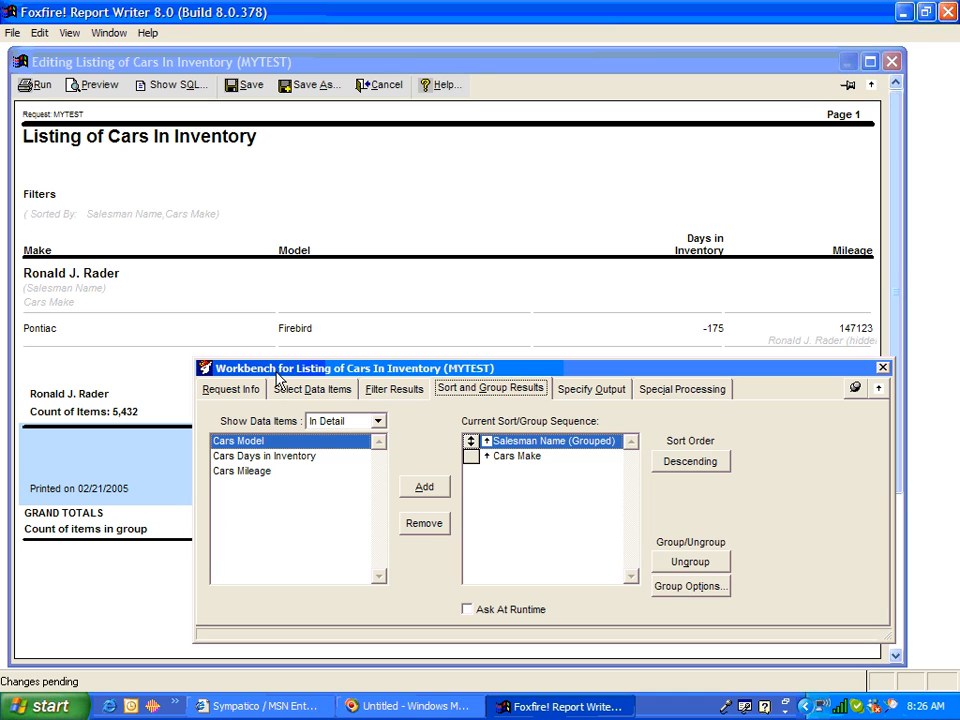
left_click(406, 399)
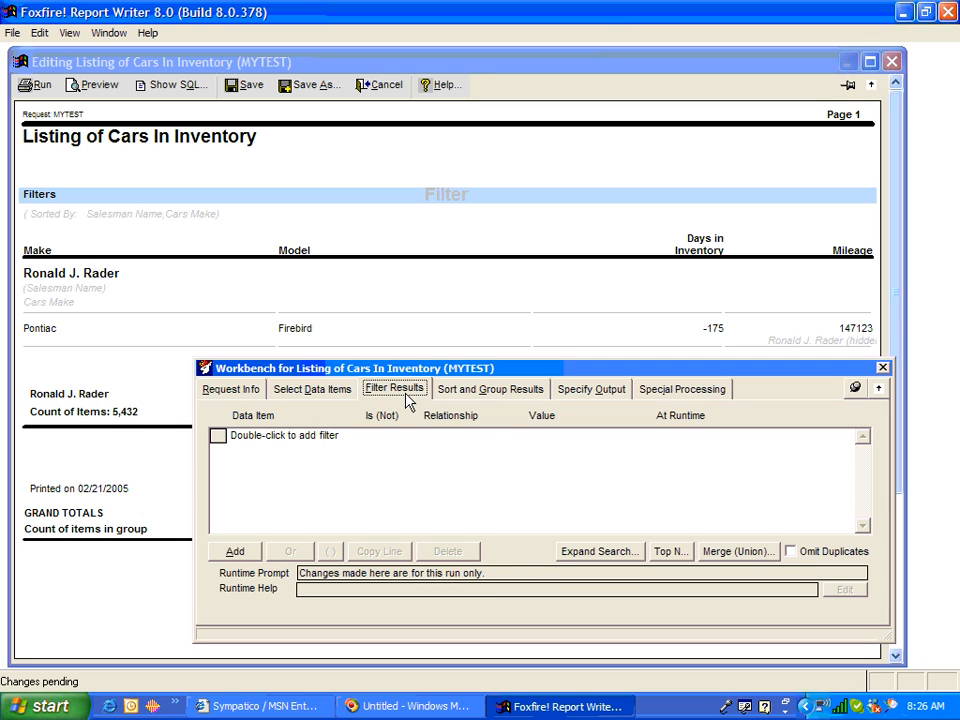
double_click(321, 439)
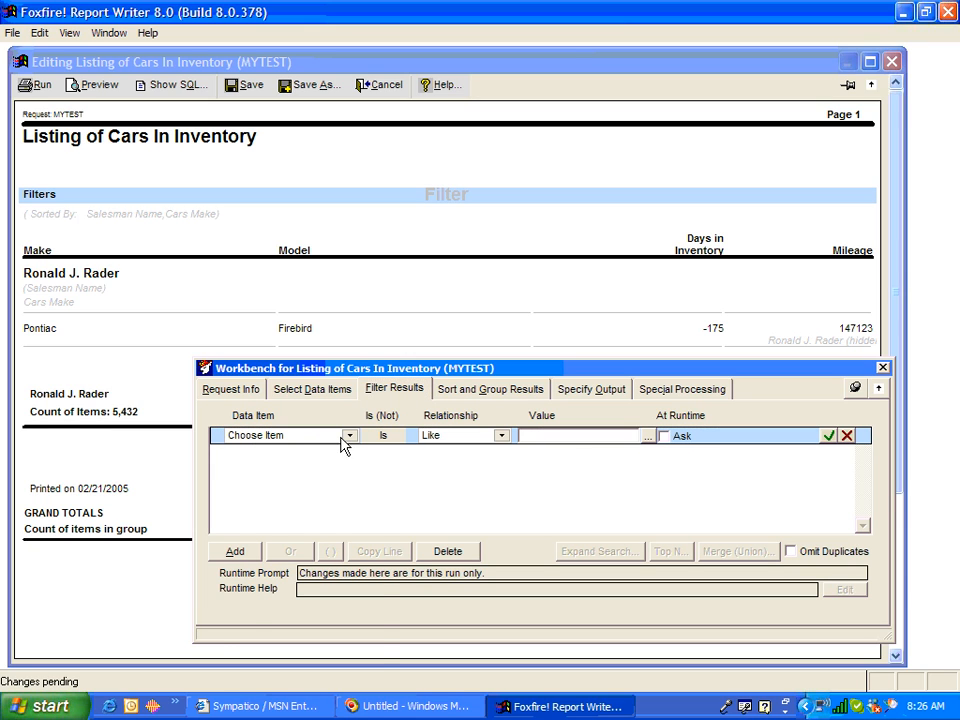
left_click(343, 438)
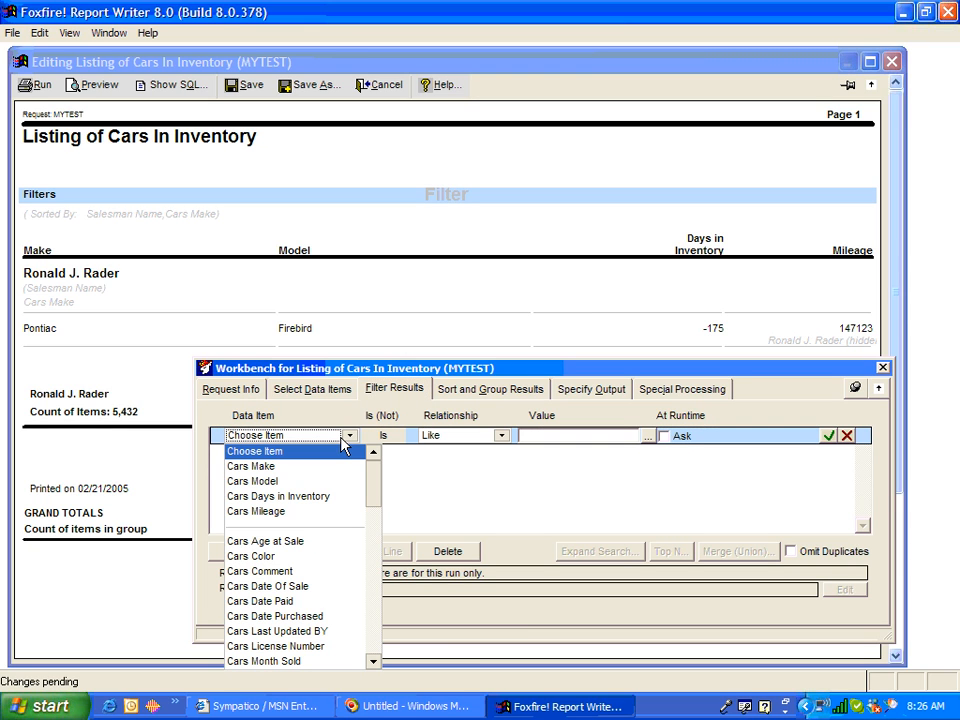
left_click(341, 586)
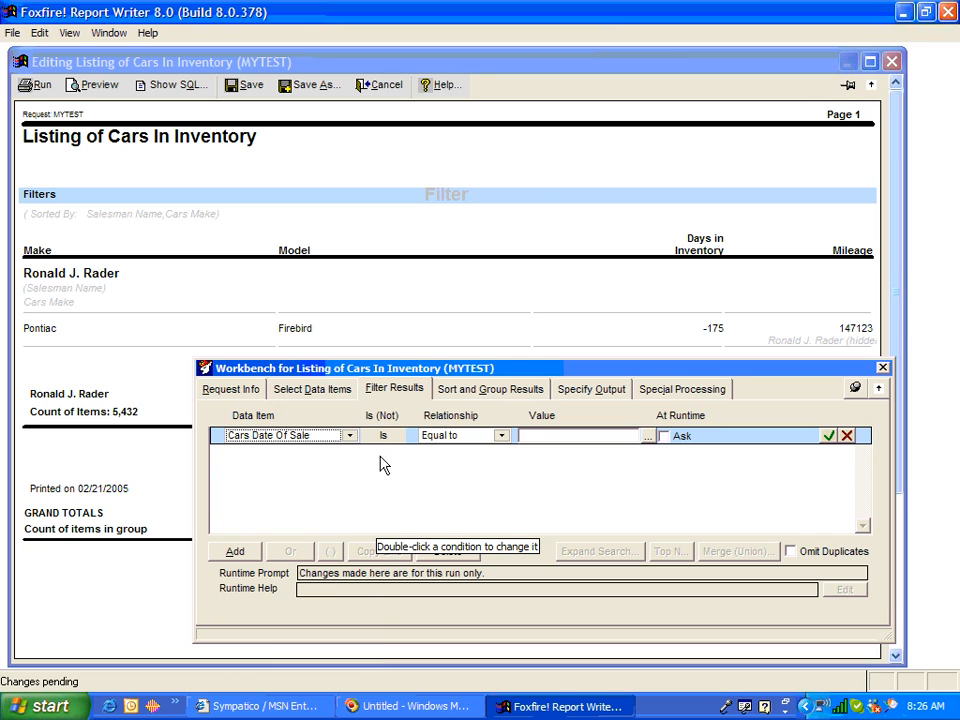
left_click(501, 438)
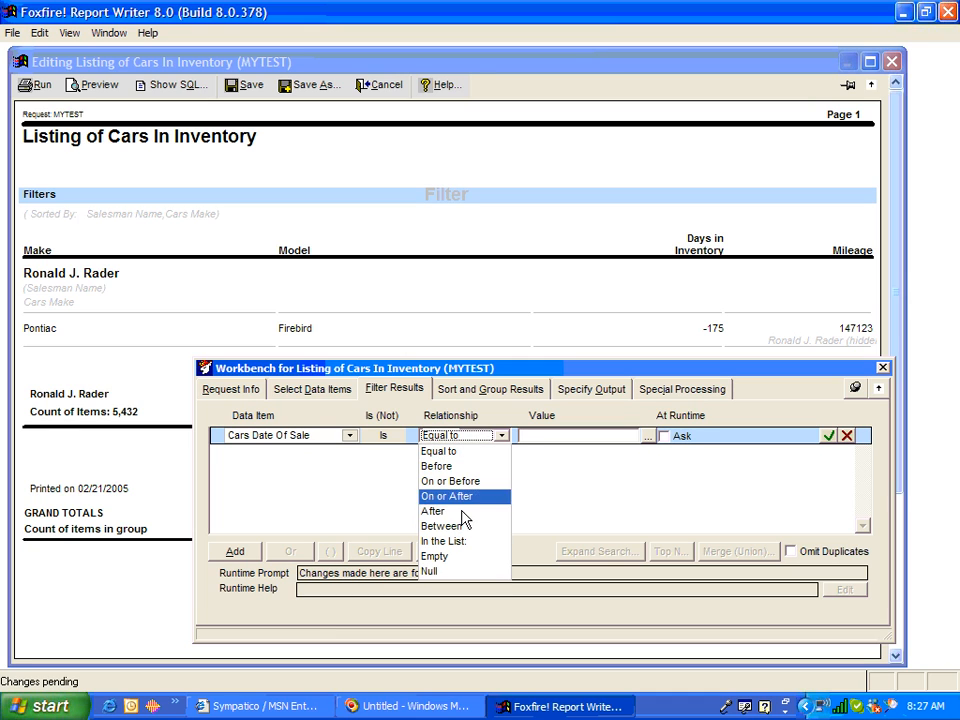
left_click(452, 556)
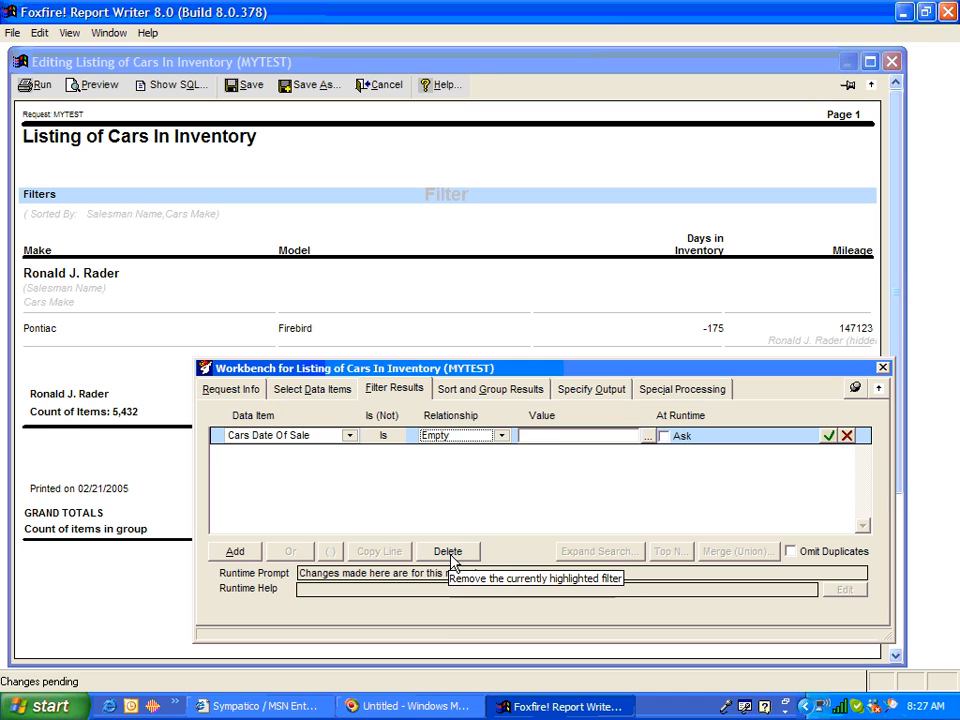
left_click(828, 436)
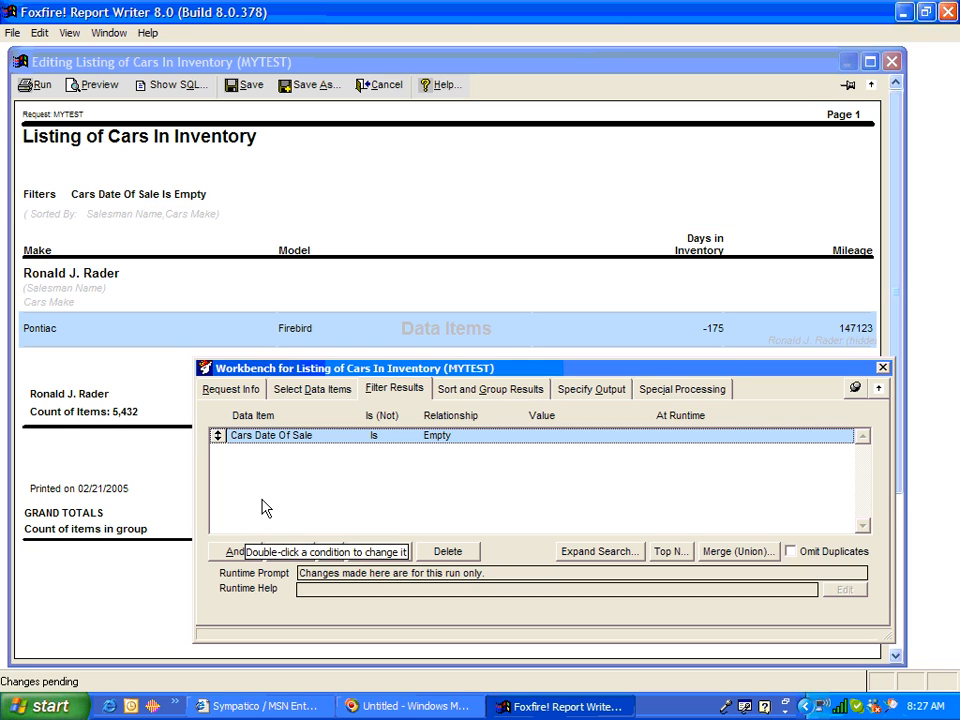
Add a second filter on Cars Make with the Like relationship, asked at runtime with Value Optional.
left_click(236, 551)
left_click(349, 450)
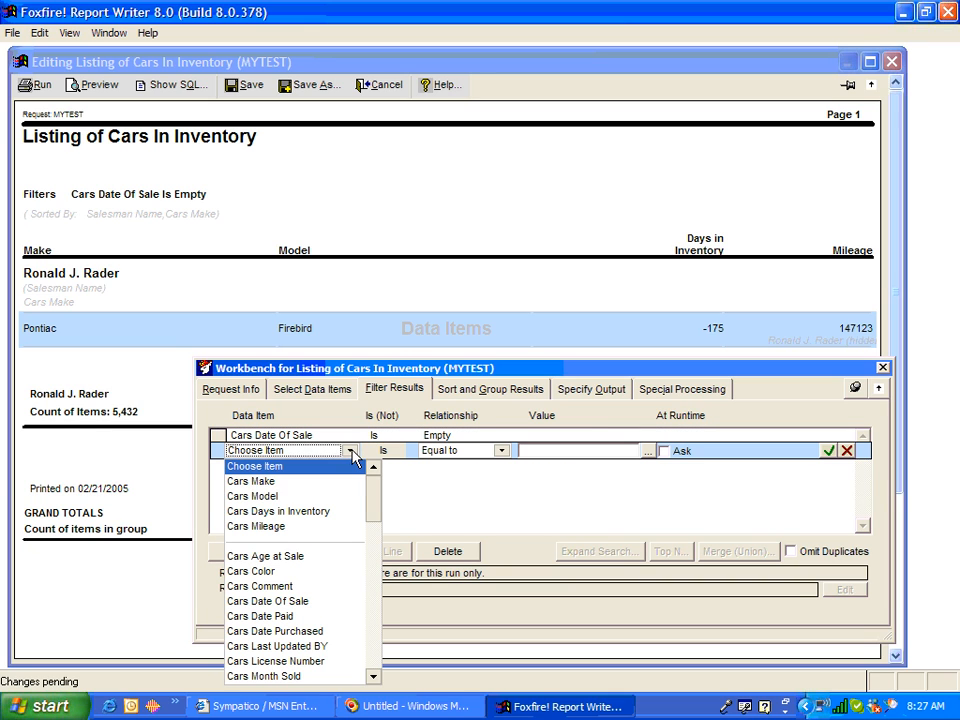
left_click(331, 484)
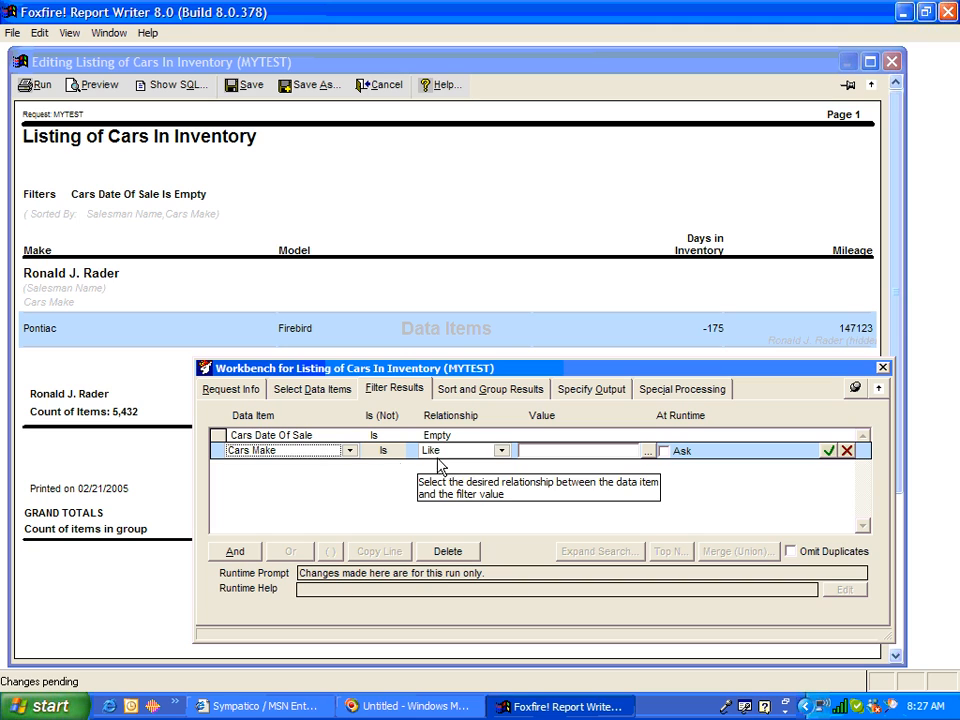
left_click(528, 450)
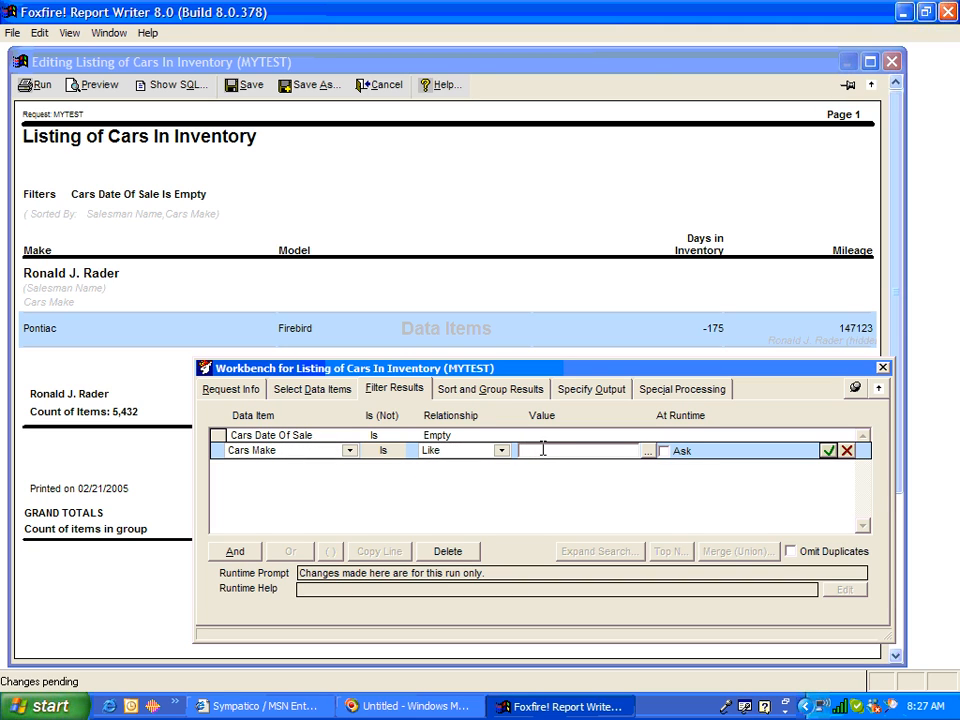
left_click(664, 451)
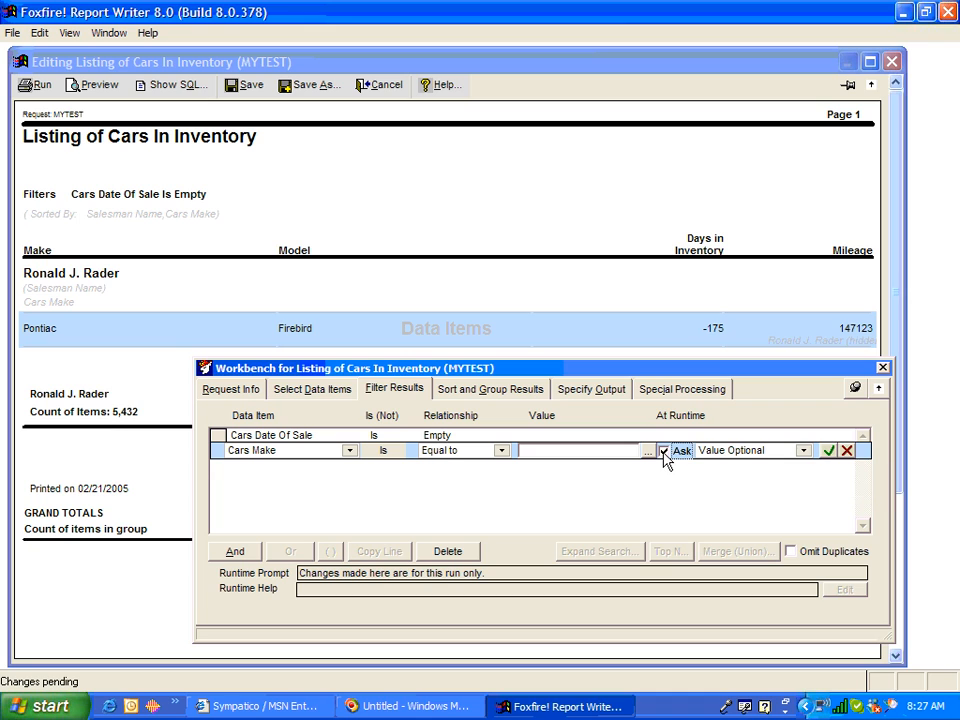
left_click(501, 450)
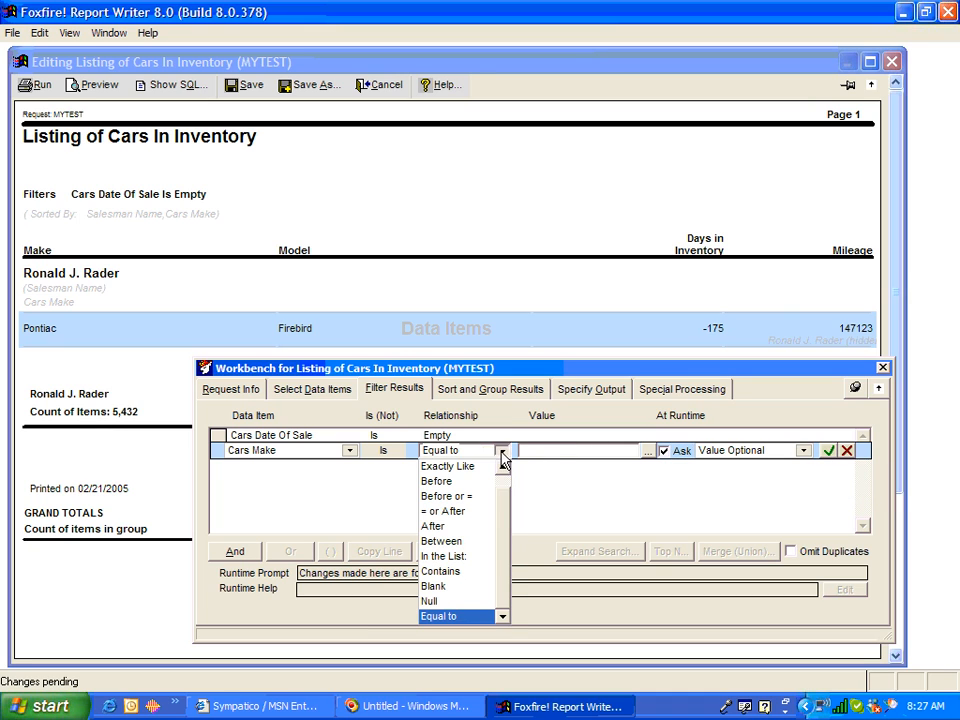
left_click(502, 481)
left_click(477, 469)
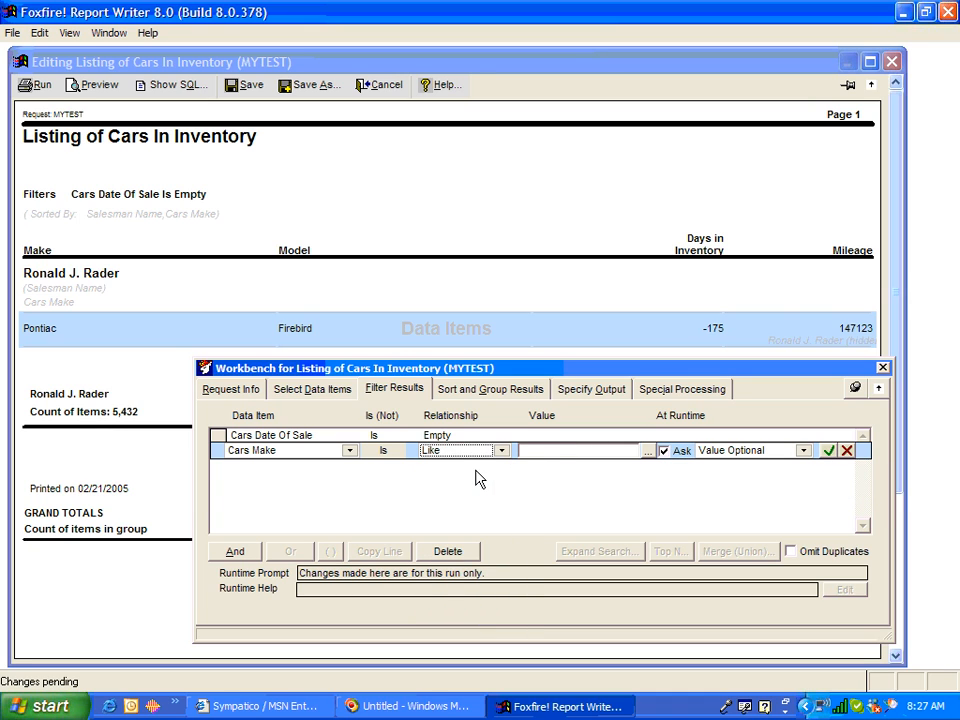
left_click(828, 452)
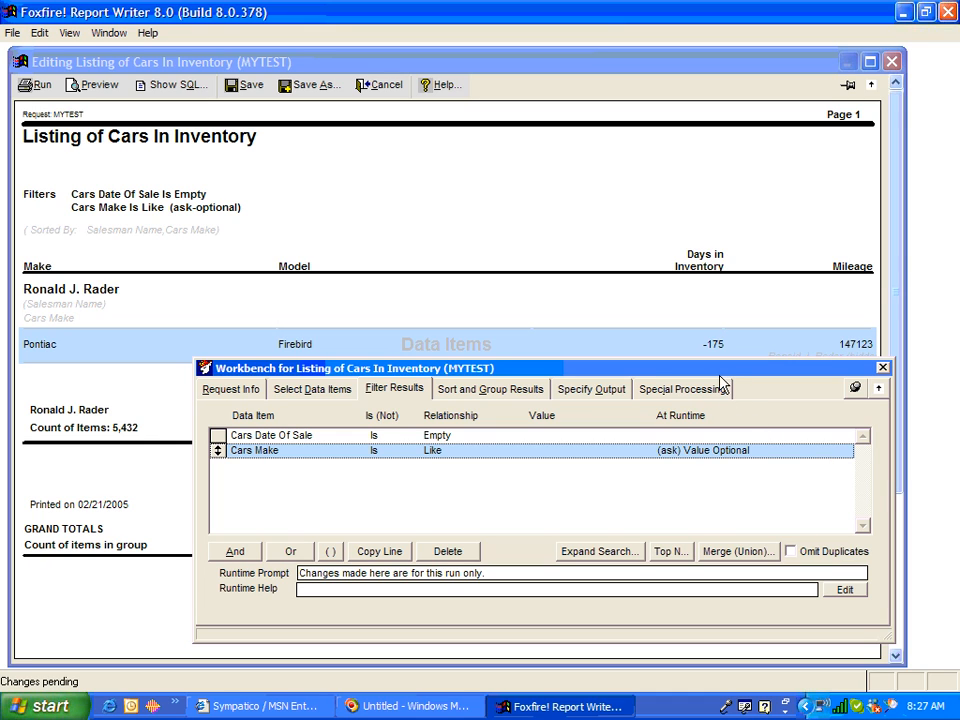
Run the report with Ford as the Cars Make filter value.
left_click(26, 89)
left_click(30, 86)
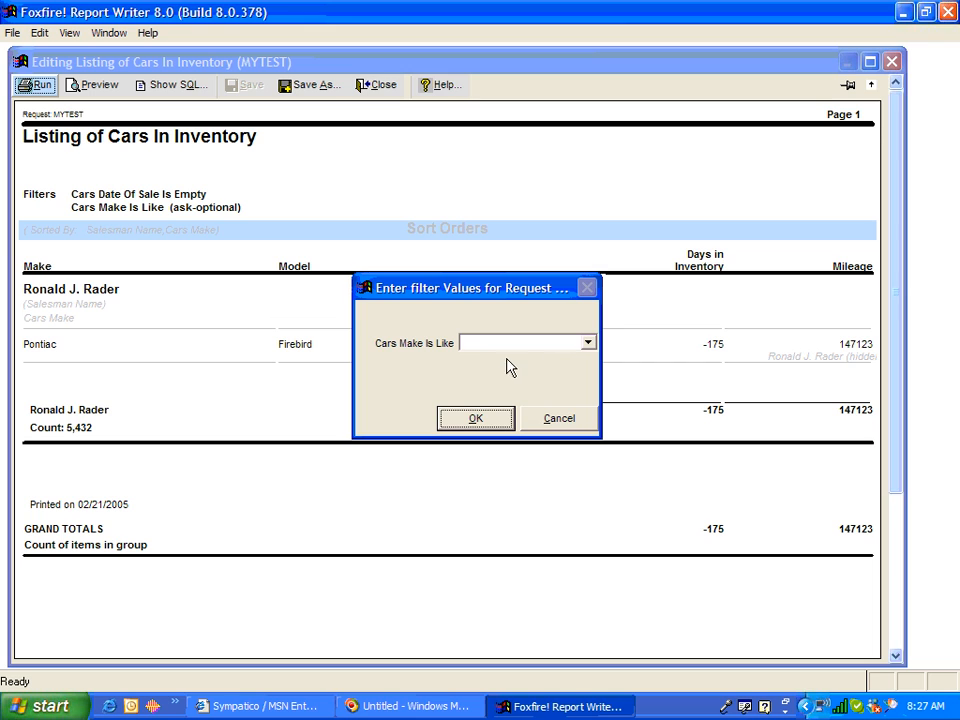
left_click(589, 345)
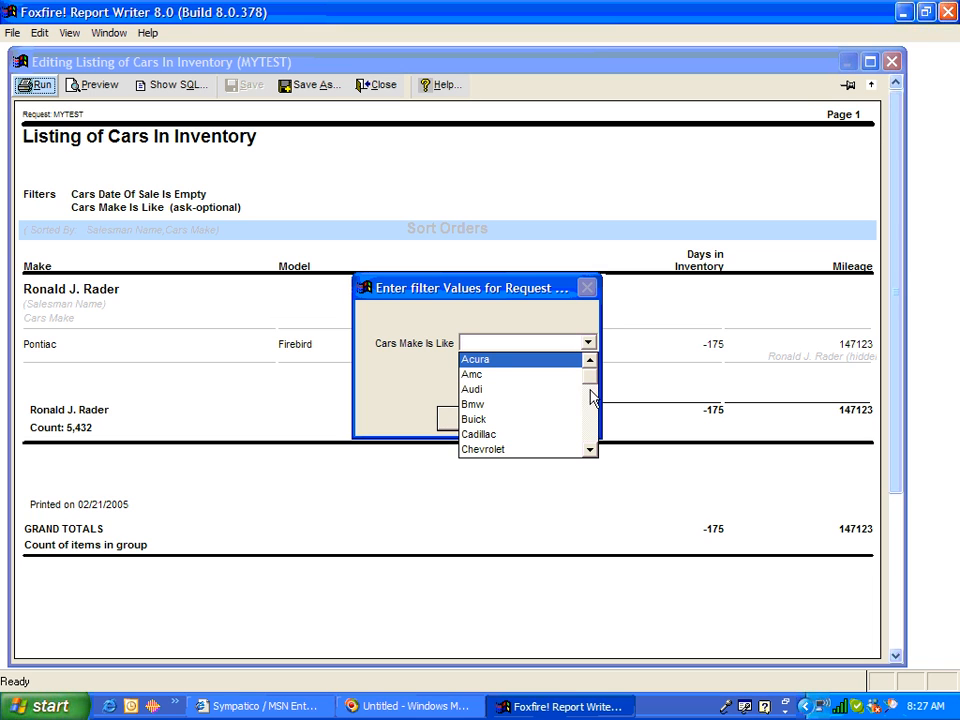
left_click(591, 395)
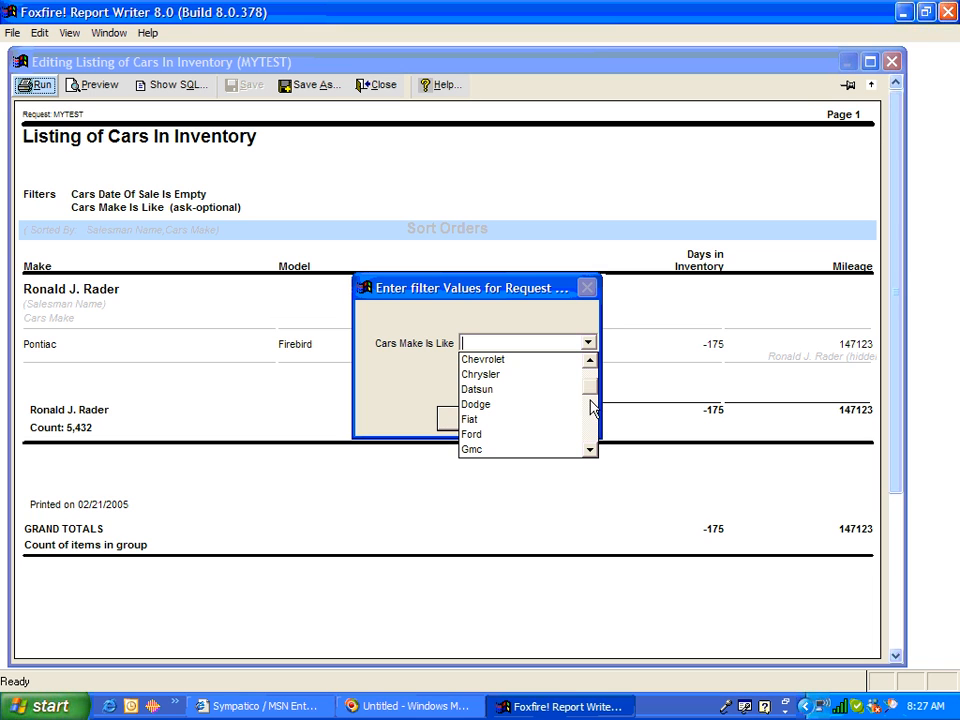
left_click(490, 434)
left_click(476, 419)
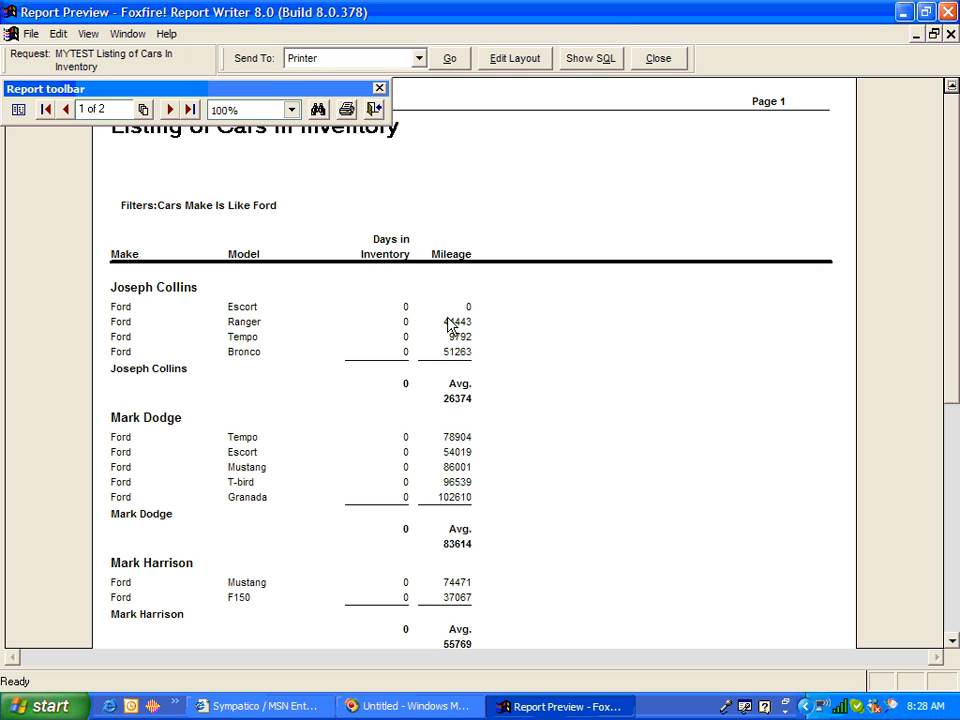
Move the Report toolbar off the preview controls, review the available Send To output formats, and close the report preview.
left_click_drag(330, 89, 405, 147)
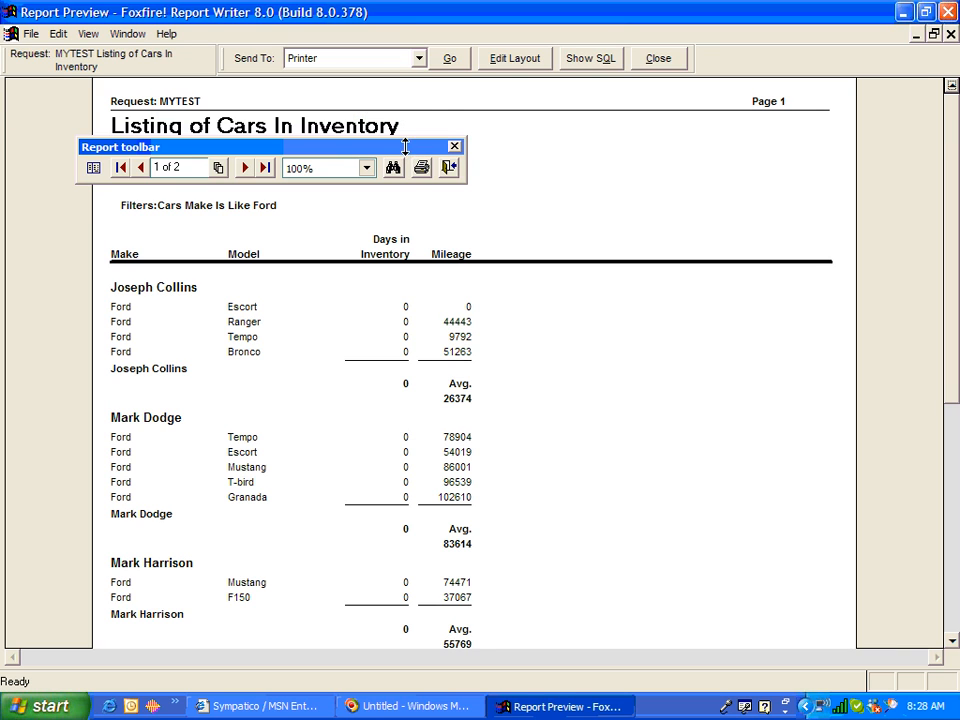
left_click(419, 58)
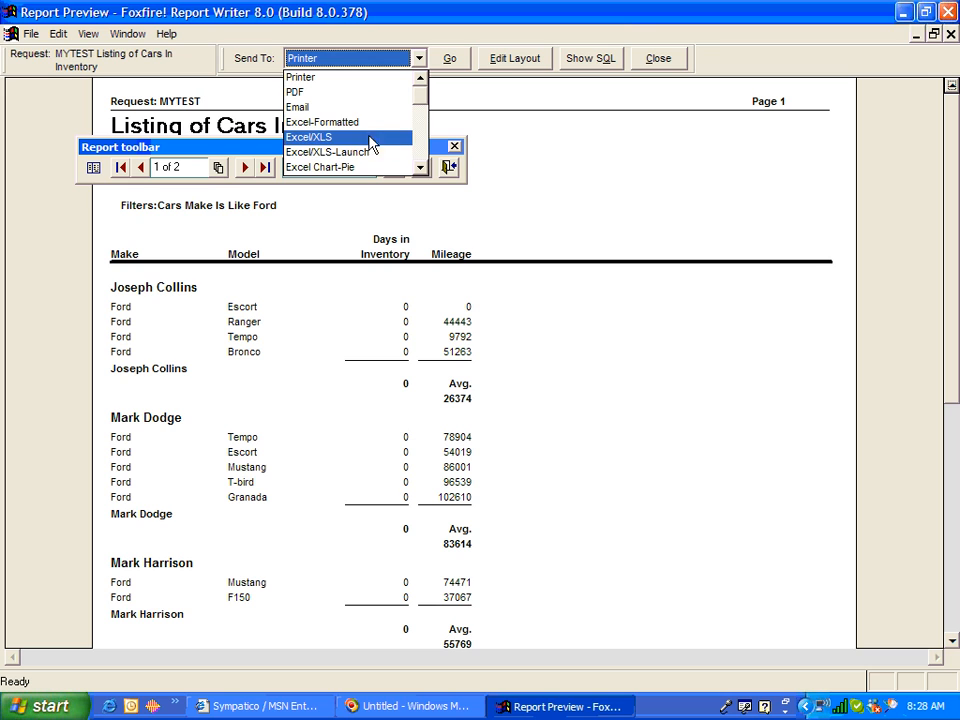
left_click(490, 85)
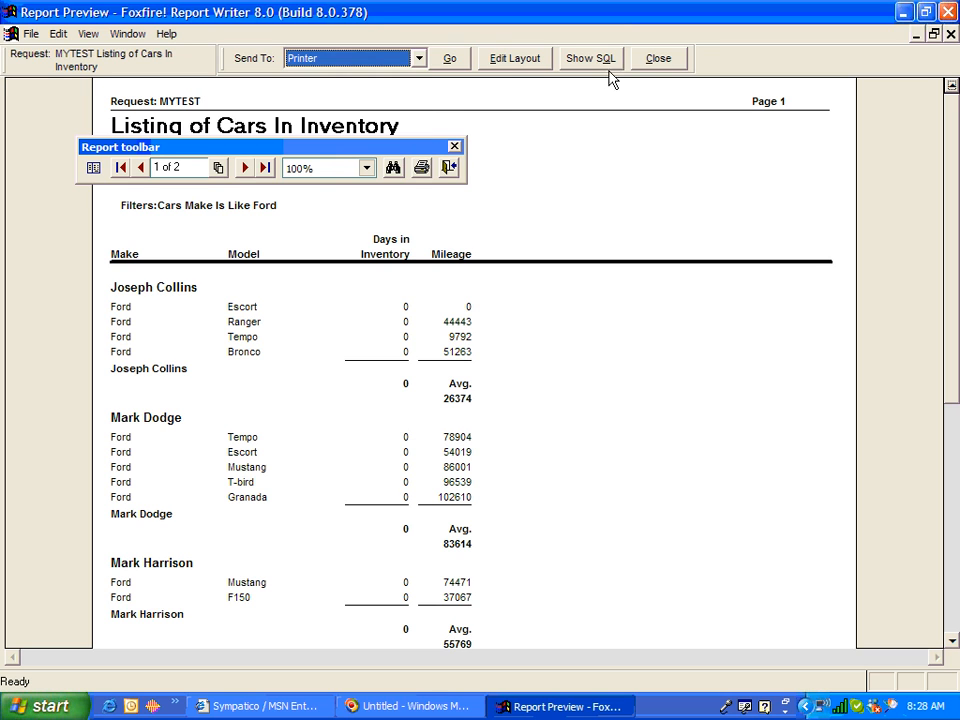
left_click(672, 61)
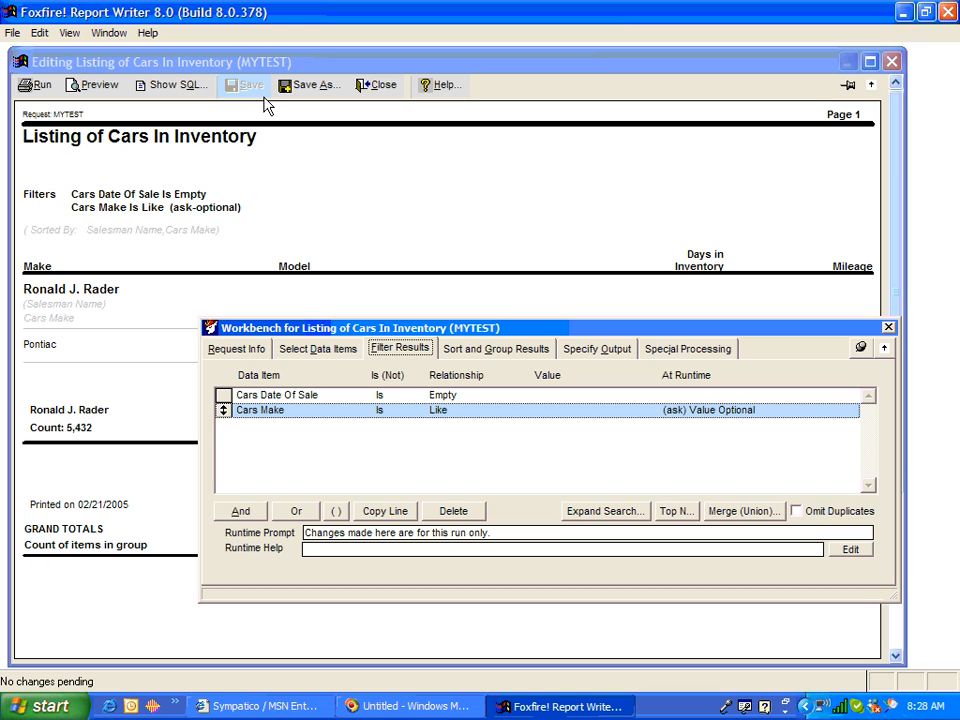
Move the Workbench clear of the data row and place the Mileage column before Days in Inventory in the layout.
left_click(245, 349)
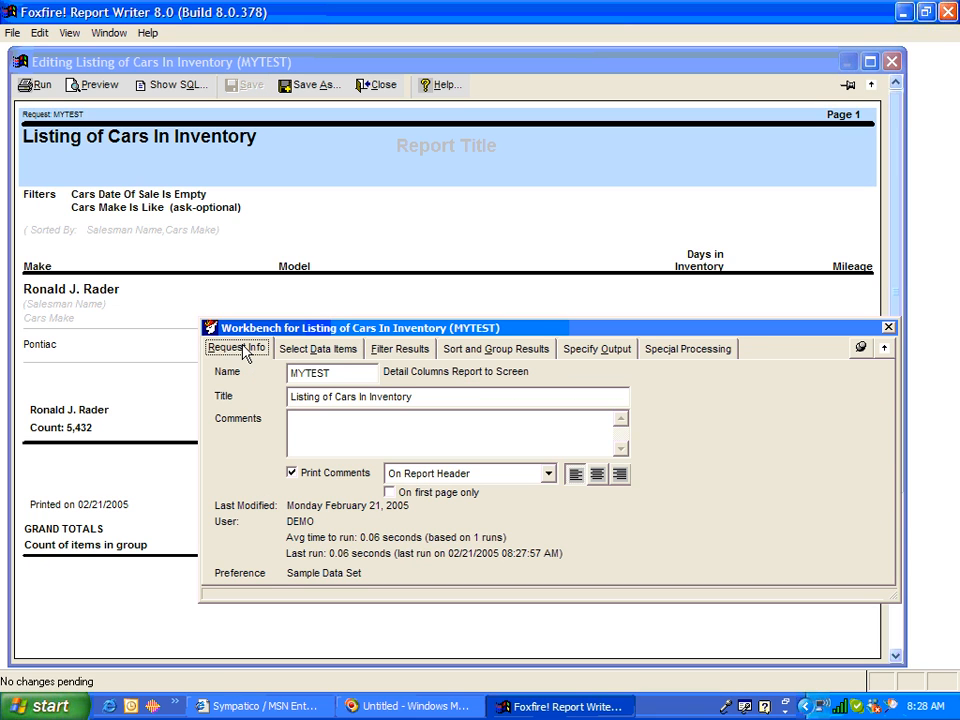
left_click(314, 349)
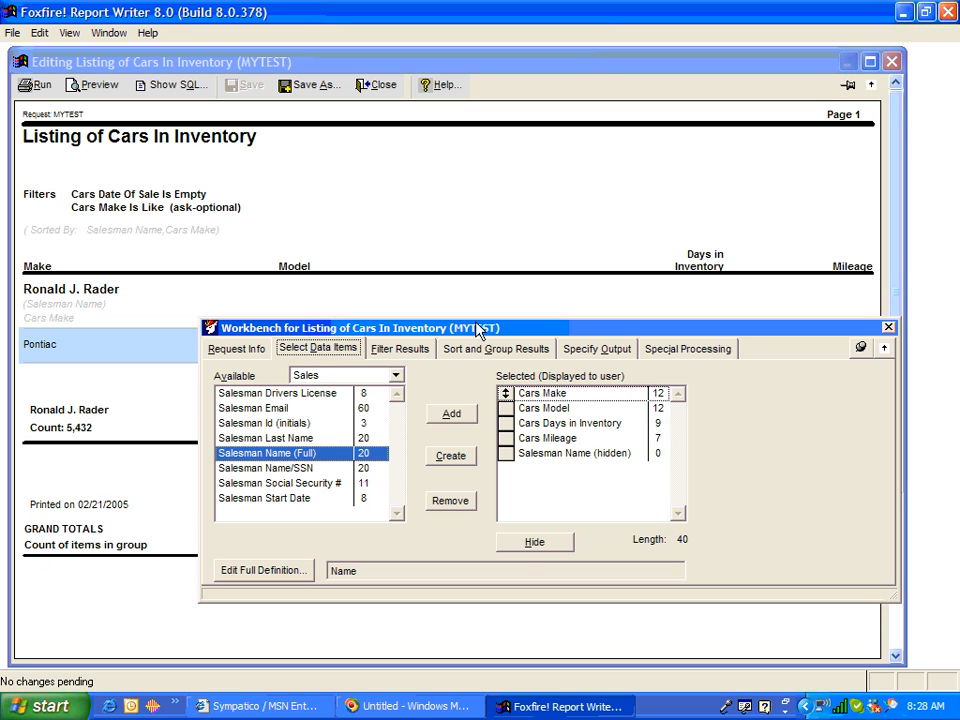
left_click_drag(477, 326, 532, 407)
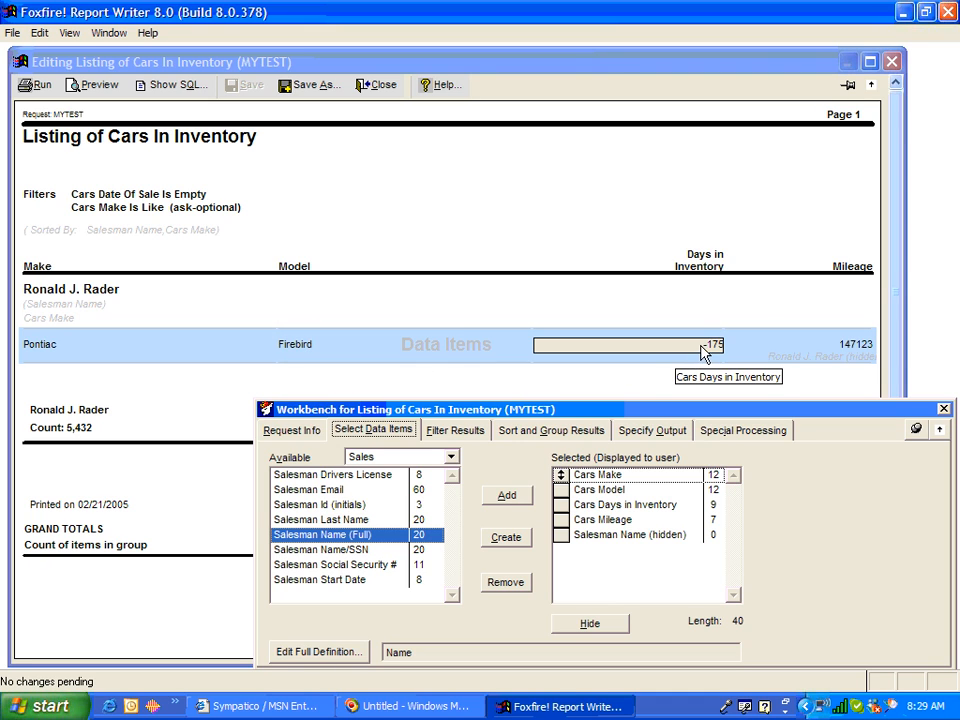
left_click(850, 346)
left_click_drag(850, 346, 606, 352)
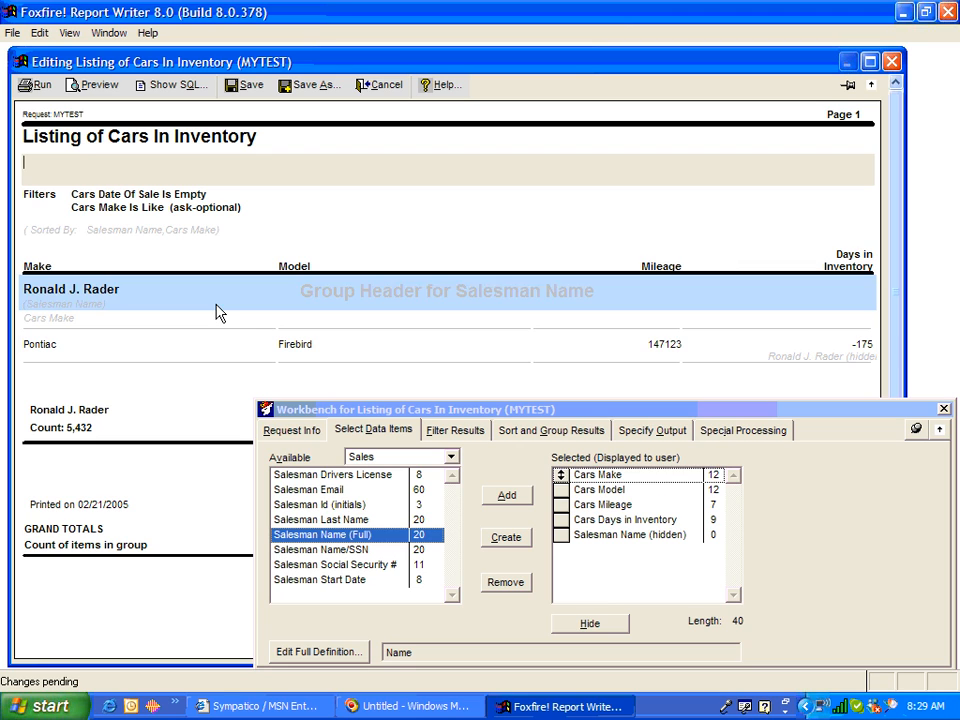
Check the appearance options for the Salesman Name group and reposition the Workbench slightly higher over the layout.
double_click(72, 293)
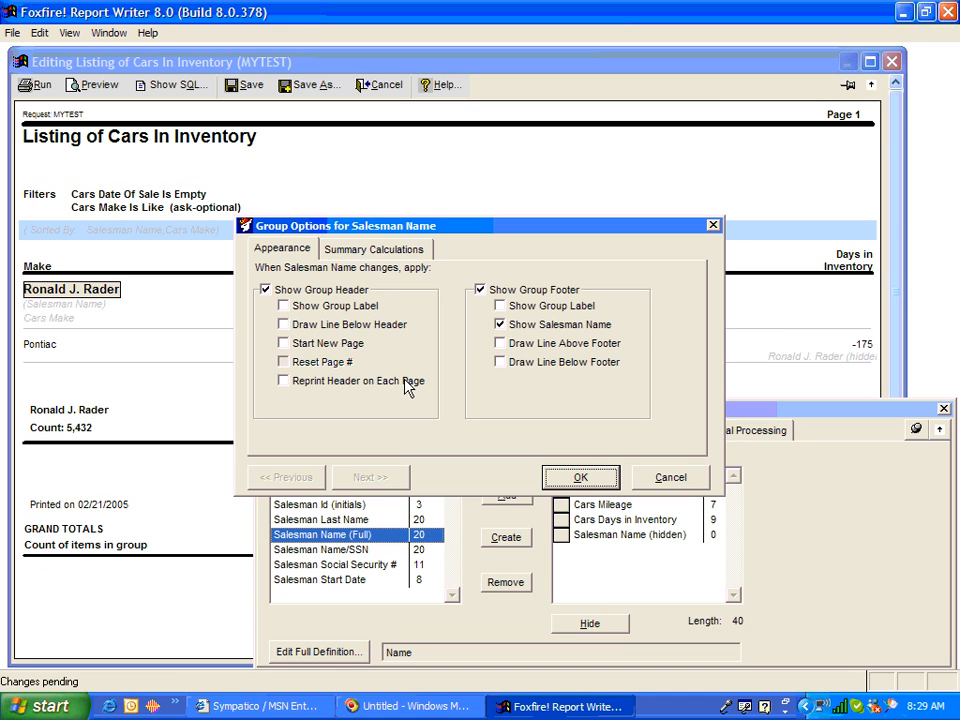
left_click(668, 481)
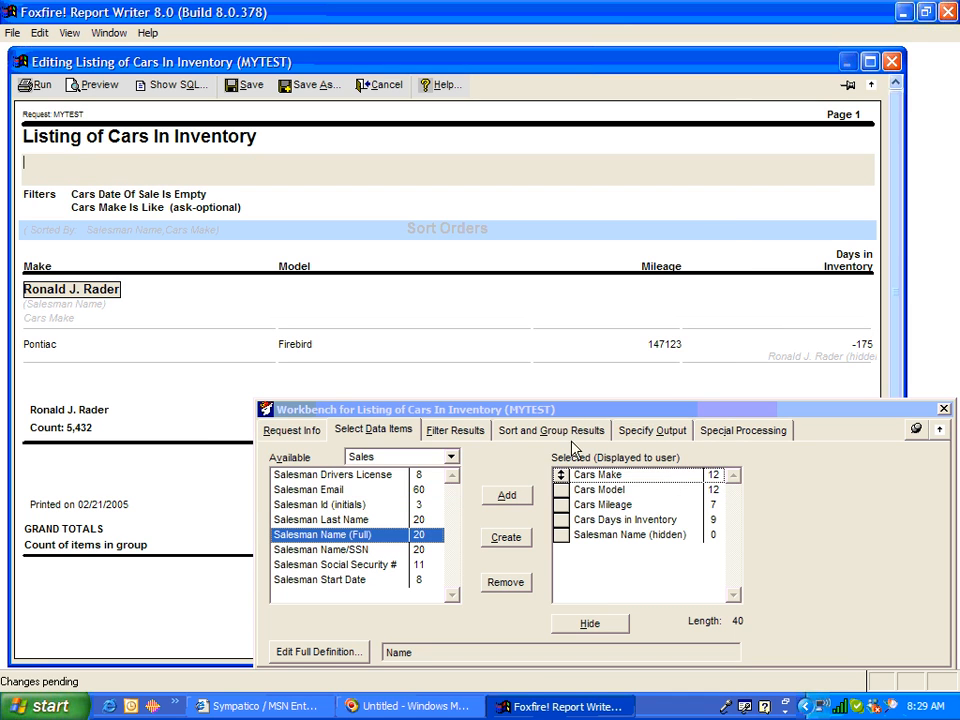
left_click_drag(487, 407, 490, 380)
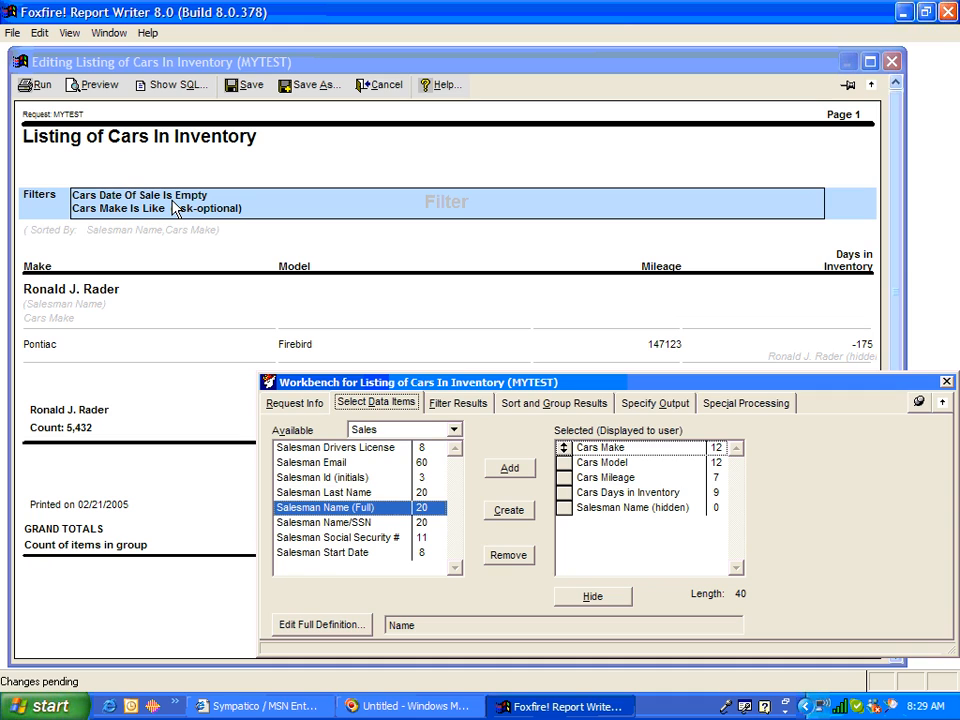
Bring up the Workbench settings behind the layout's filter lines, Salesman Name group header and report title.
left_click(172, 207)
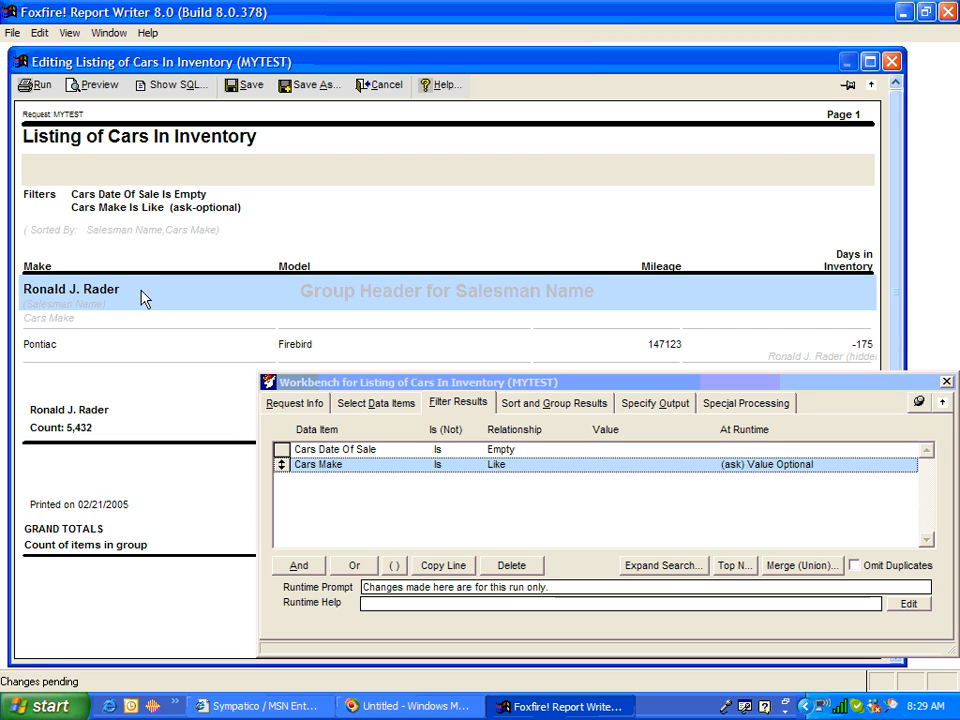
left_click(143, 297)
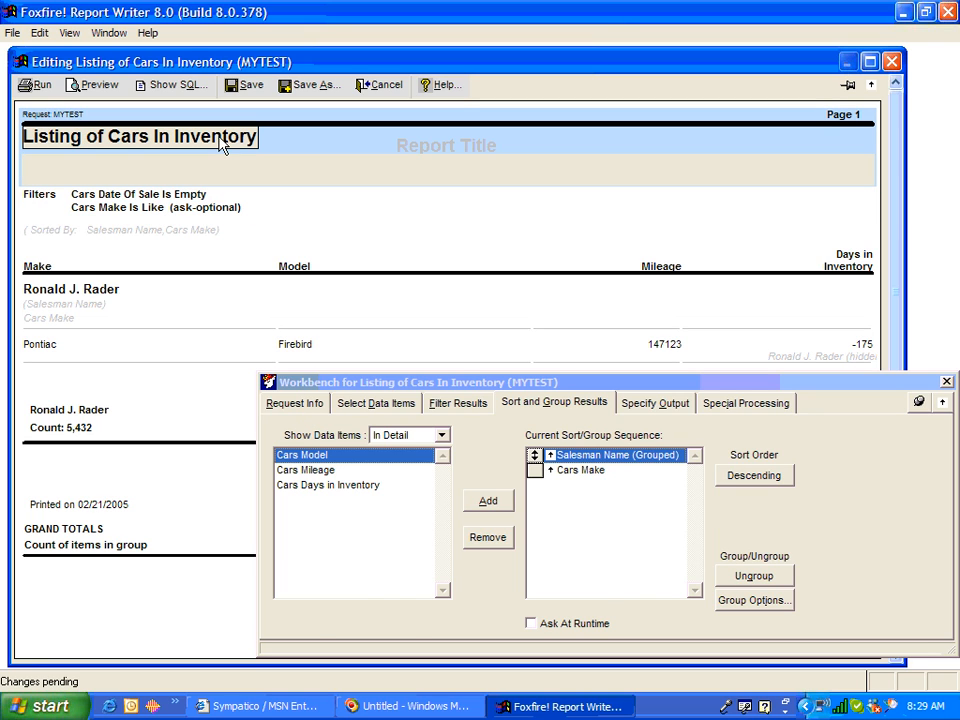
left_click(222, 145)
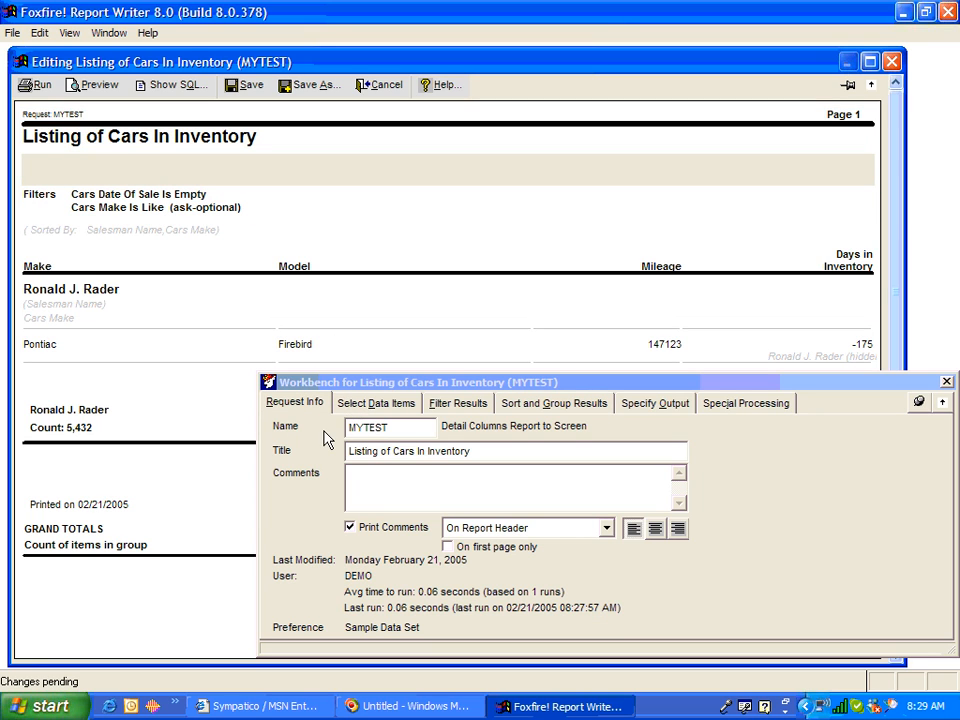